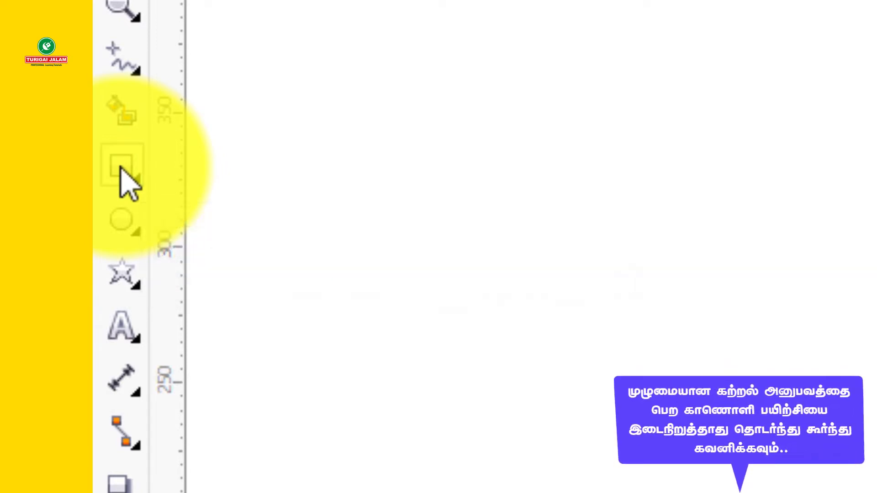
- Draw a rectangle covering the whole page and fill it with black
left_click(121, 167)
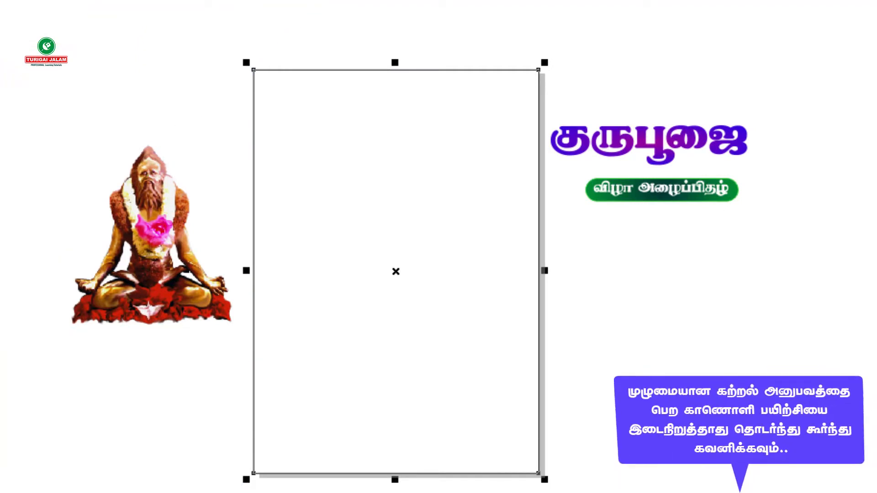
left_click(720, 399)
left_click(401, 246)
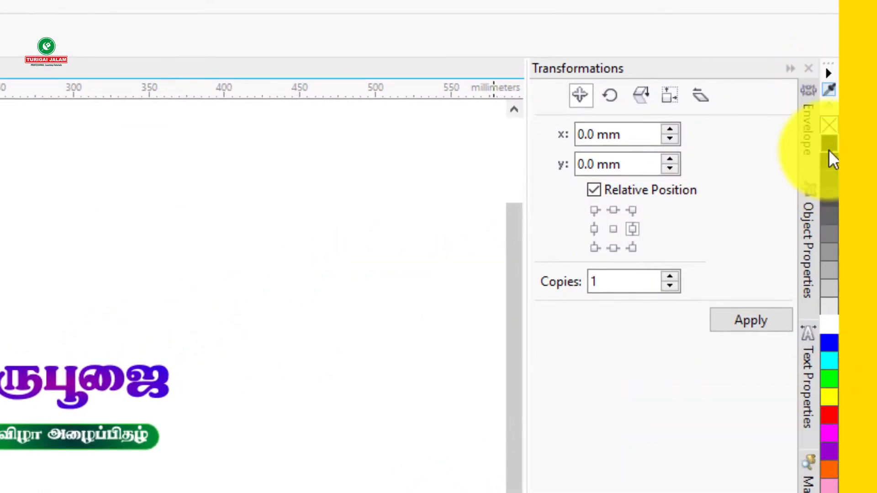
left_click(828, 145)
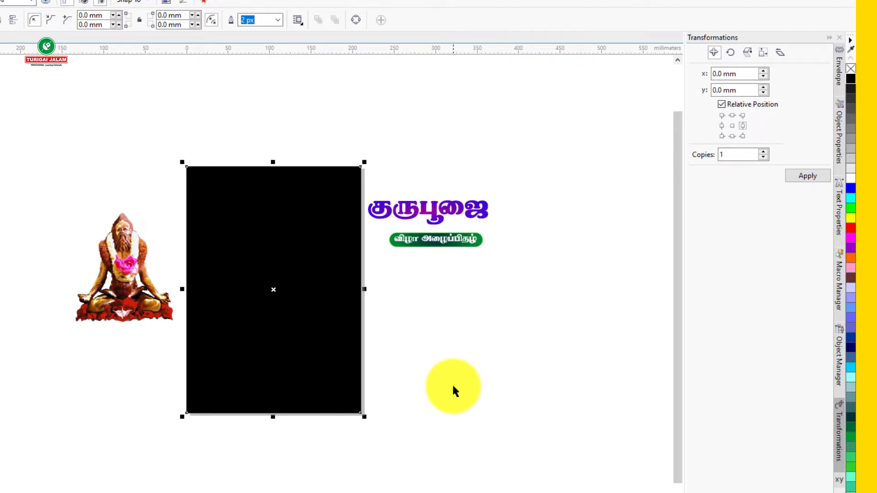
scroll(454, 386, "up", 1)
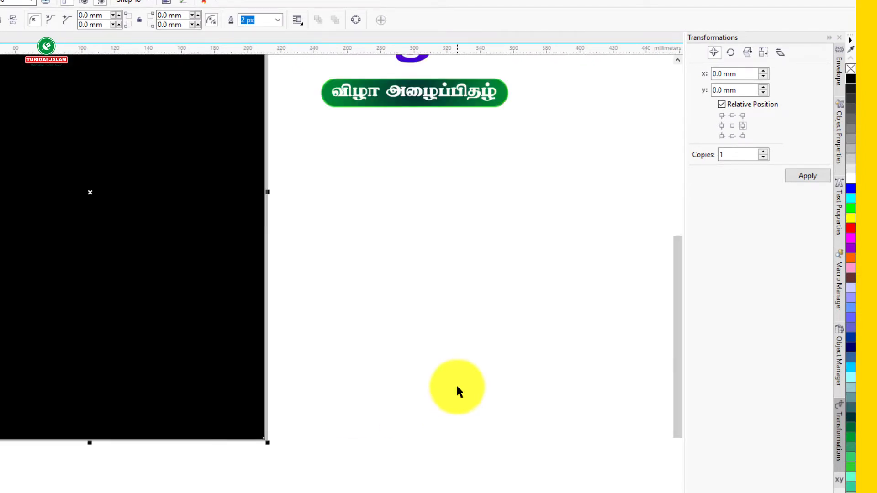
scroll(456, 388, "down", 1)
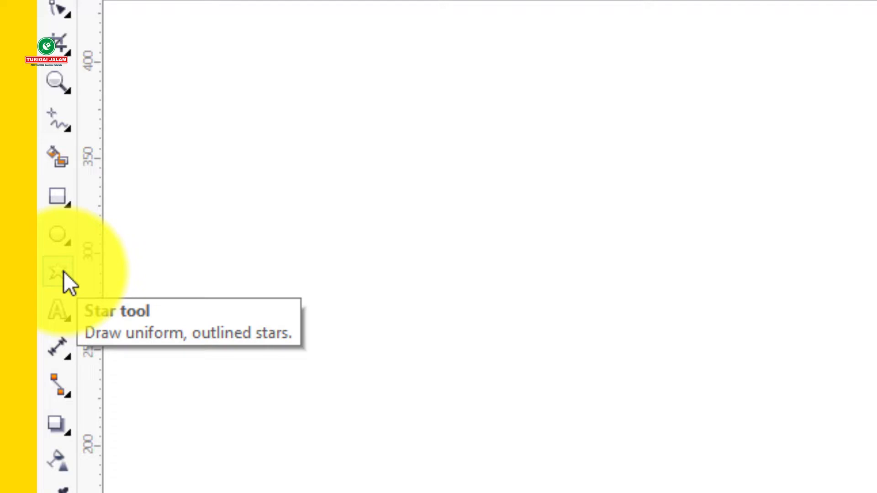
- Draw a five-pointed star in the middle of the black page with the Star tool
left_click(61, 273)
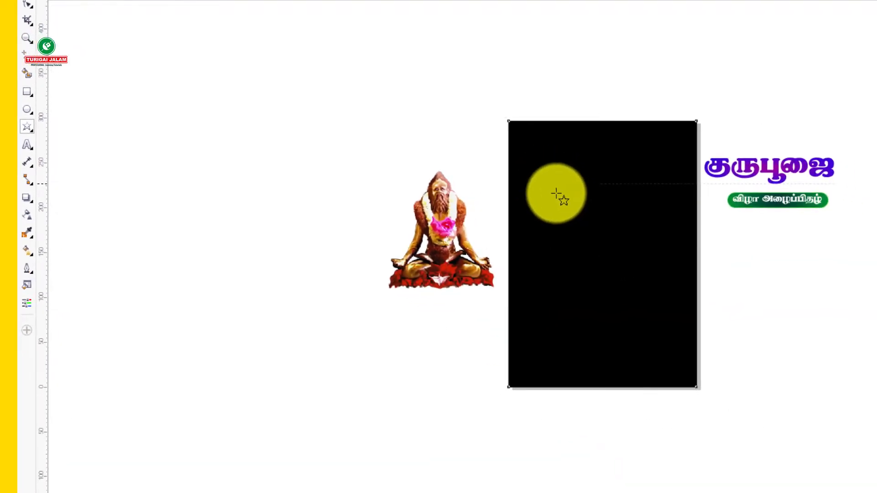
left_click_drag(556, 194, 669, 337)
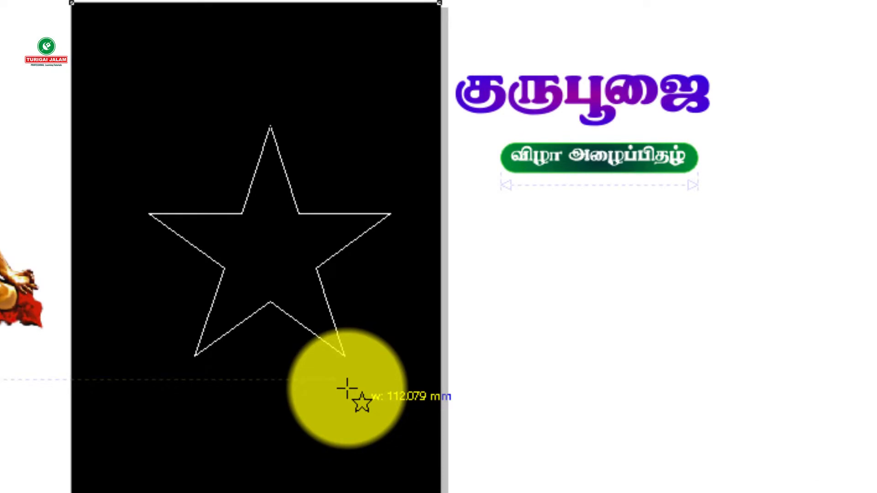
left_click_drag(347, 389, 345, 388)
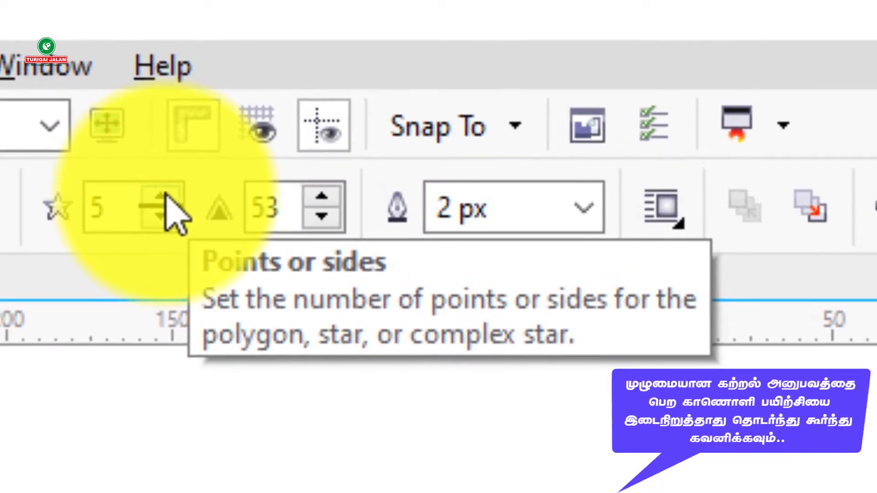
- Turn the star into a fine-rayed burst with 112 points and a sharpness of 64
left_click_drag(122, 205, 33, 205)
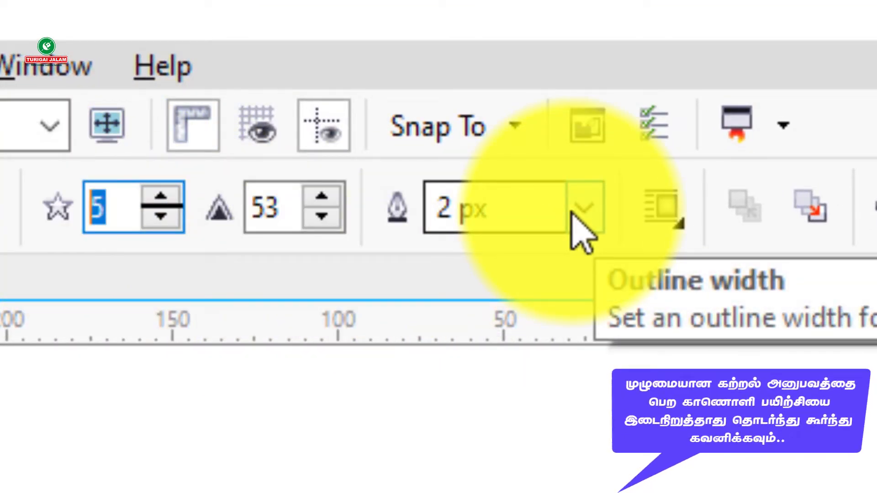
type("112")
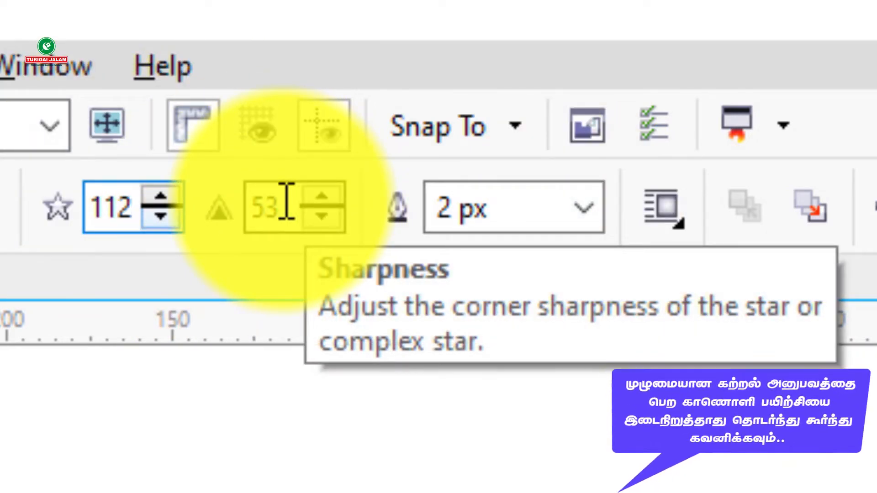
double_click(286, 201)
type("6")
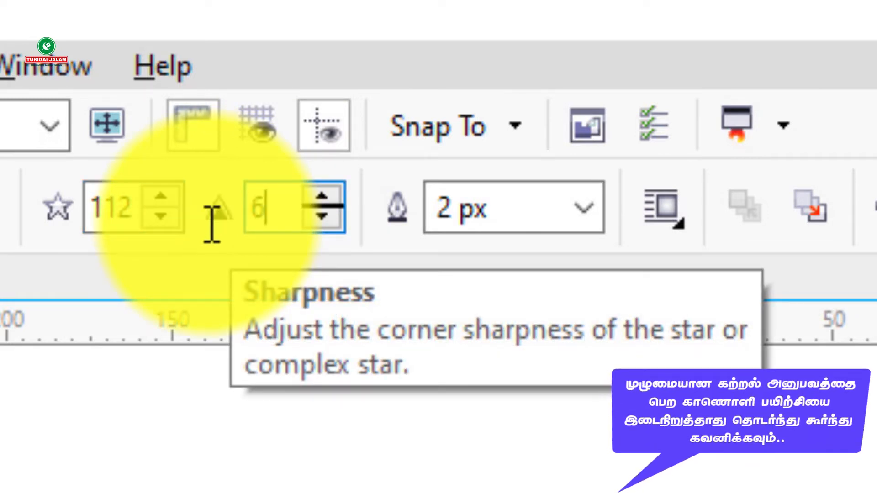
type("4")
key("Return")
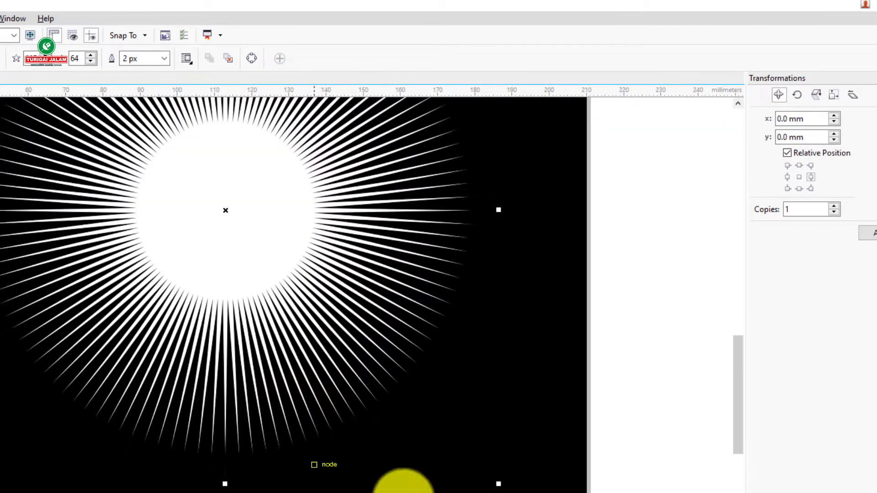
- Compare the white starburst with the sunburst in the finished invitation design
left_click(800, 102)
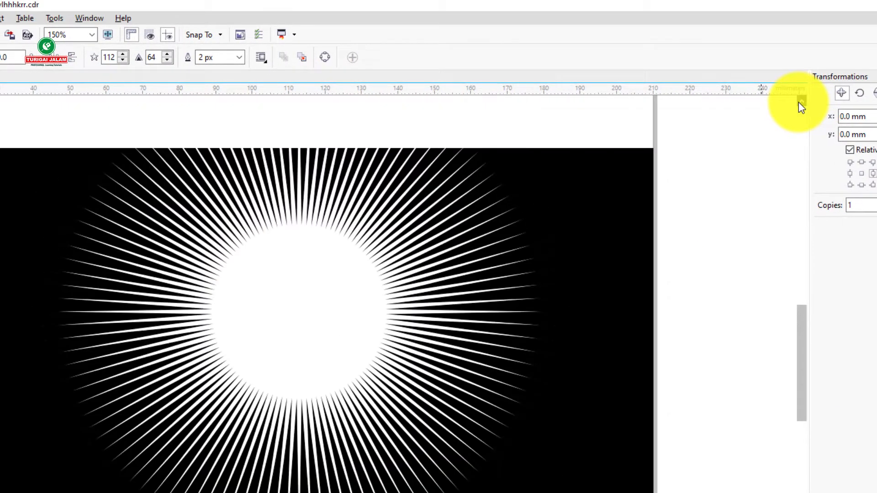
left_click(800, 101)
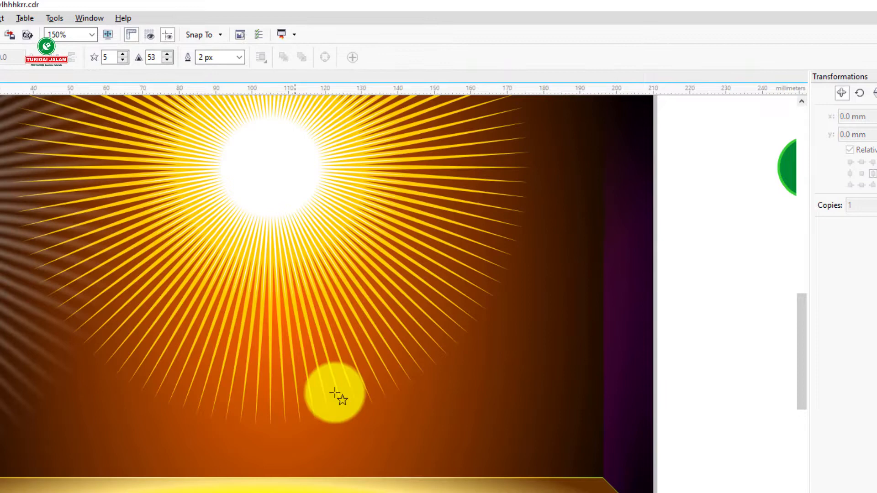
scroll(338, 398, "down", 5)
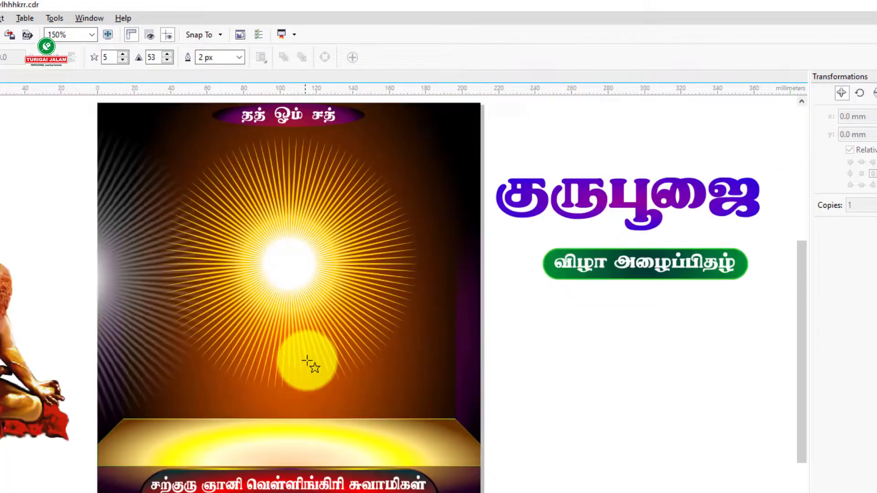
scroll(110, 369, "up", 3)
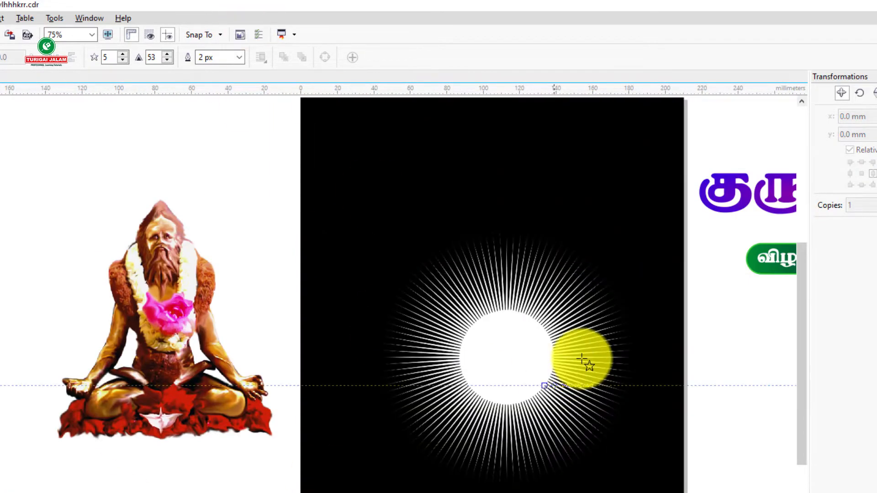
scroll(579, 358, "up", 2)
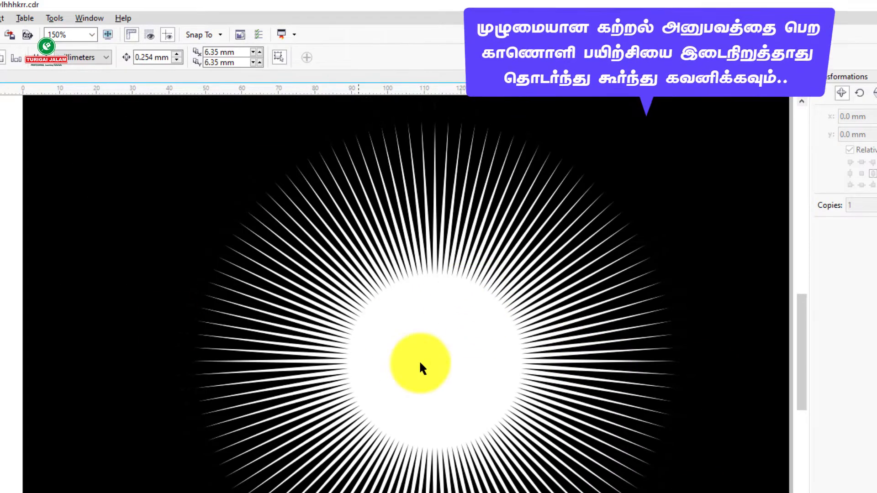
- Fill the starburst on the black page with a golden yellow palette colour
left_click(414, 331)
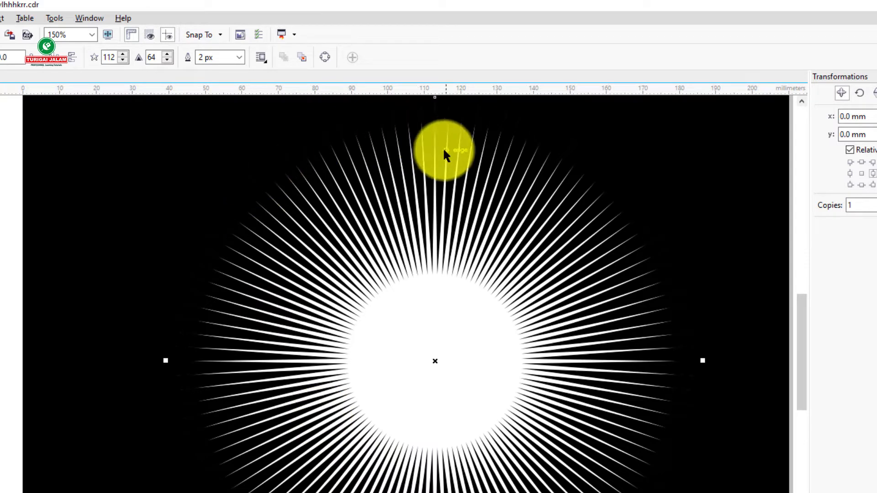
scroll(360, 357, "down", 1)
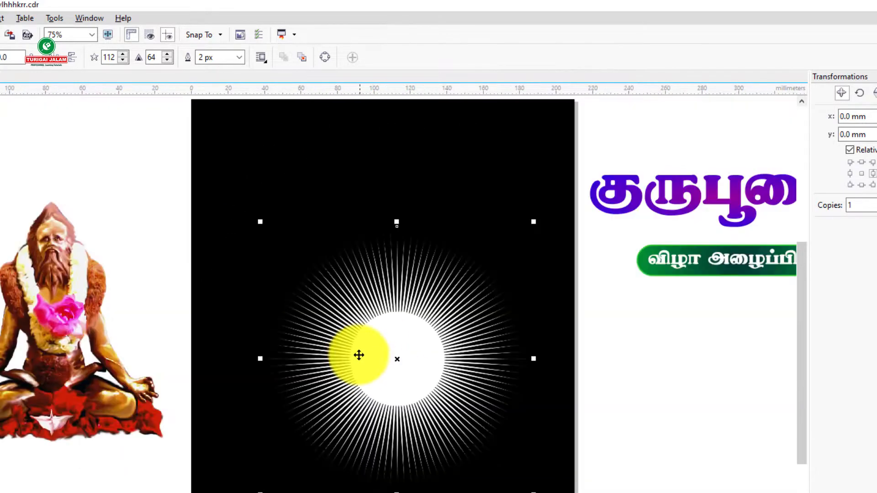
left_click(644, 444)
left_click(395, 360)
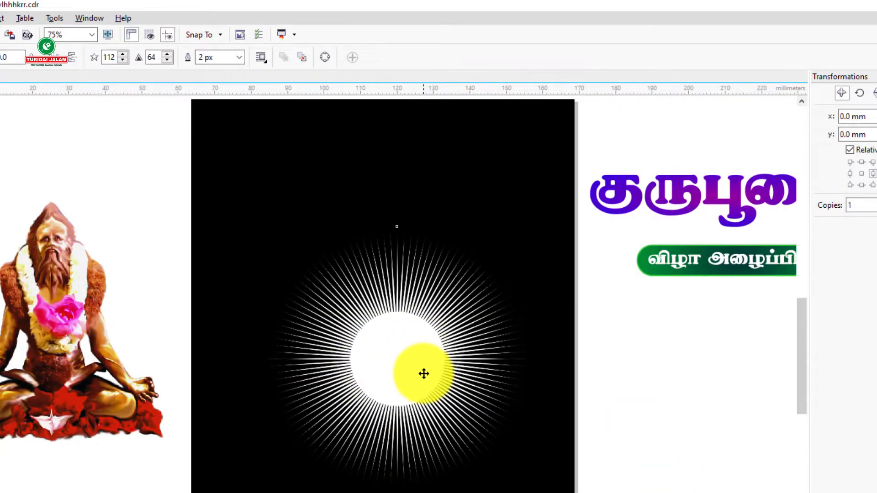
scroll(423, 371, "up", 1)
left_click_drag(802, 389, 801, 385)
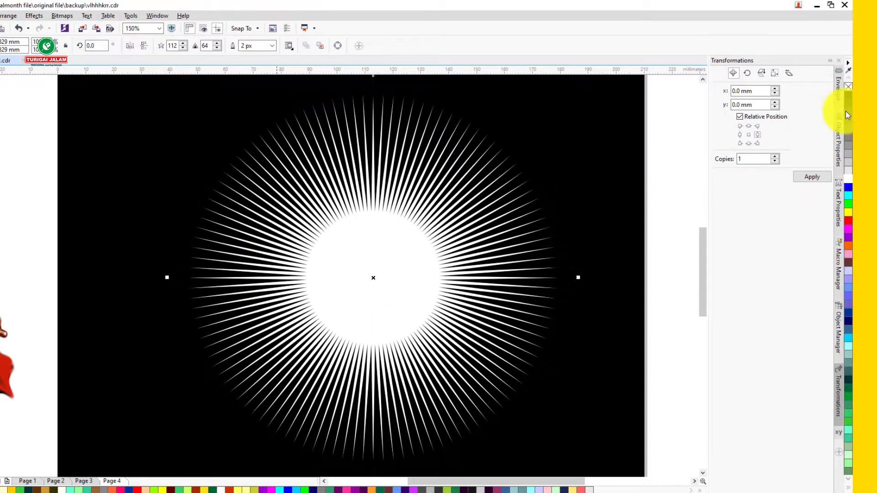
scroll(849, 338, "down", 3)
scroll(851, 336, "down", 5)
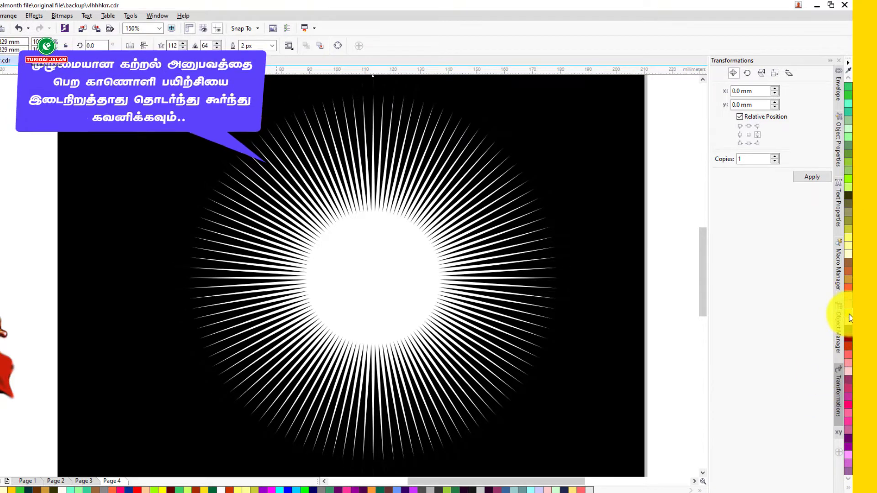
left_click(850, 315)
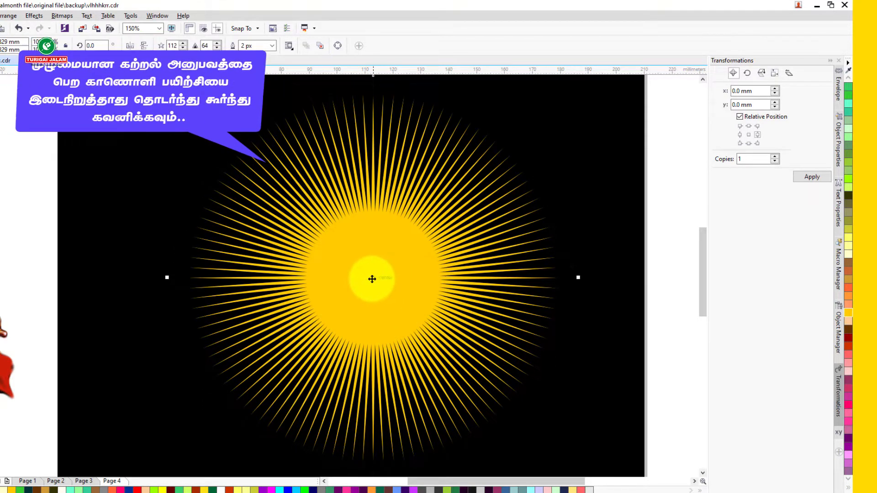
- Move the yellow starburst over the page's left edge, leaving the white one in place, and examine the outline of its rays up close
mouse_move(372, 278)
left_mouse_down()
mouse_move(298, 309)
mouse_move(169, 298)
left_mouse_up()
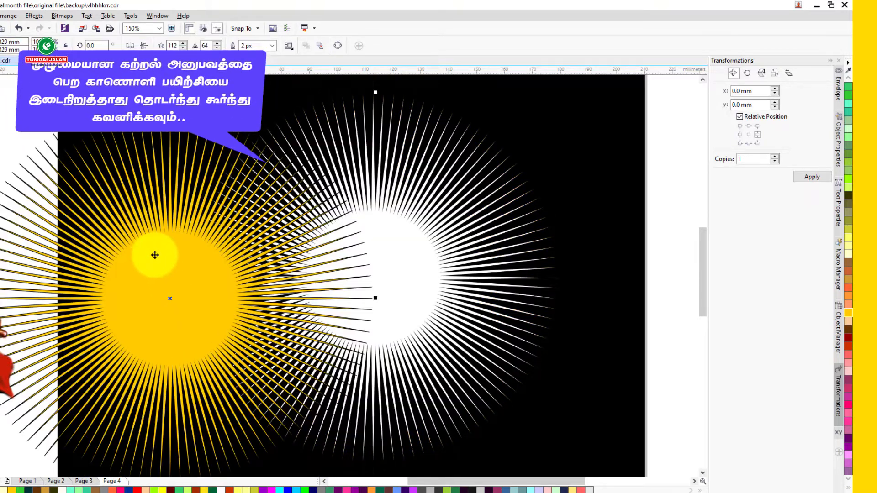
scroll(28, 200, "up", 2)
scroll(27, 198, "up", 2)
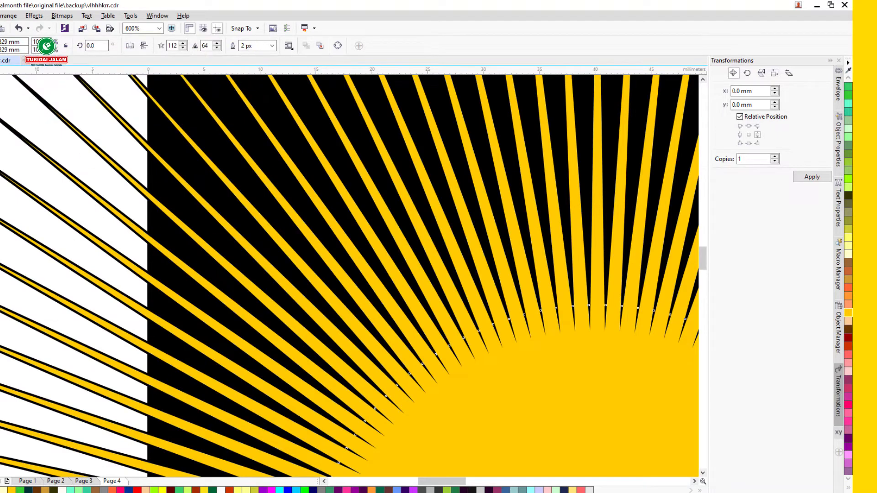
scroll(47, 159, "up", 6)
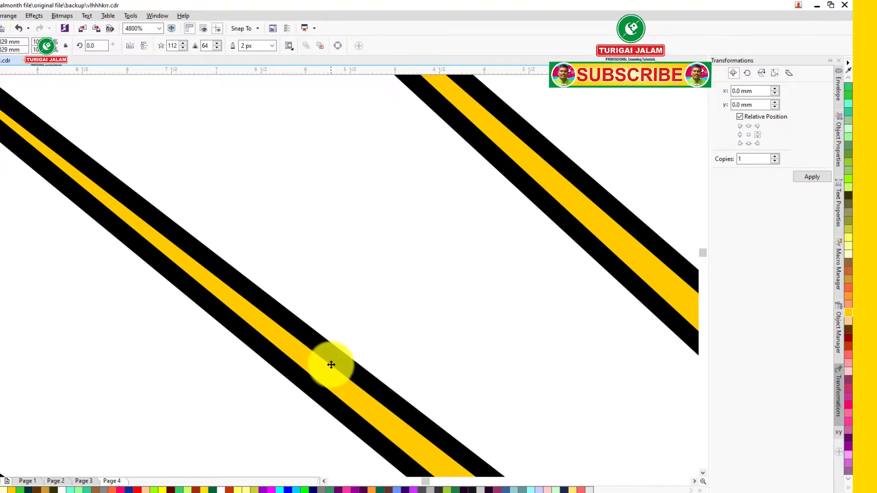
scroll(332, 365, "down", 3)
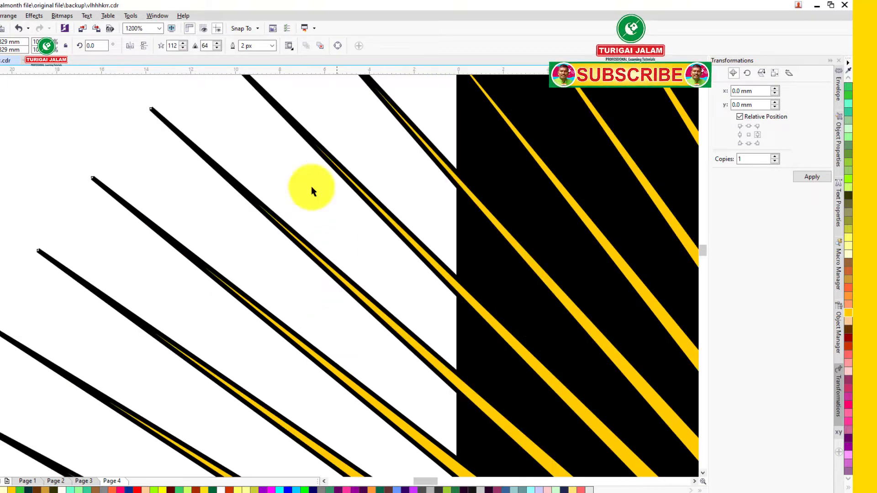
scroll(92, 187, "up", 1)
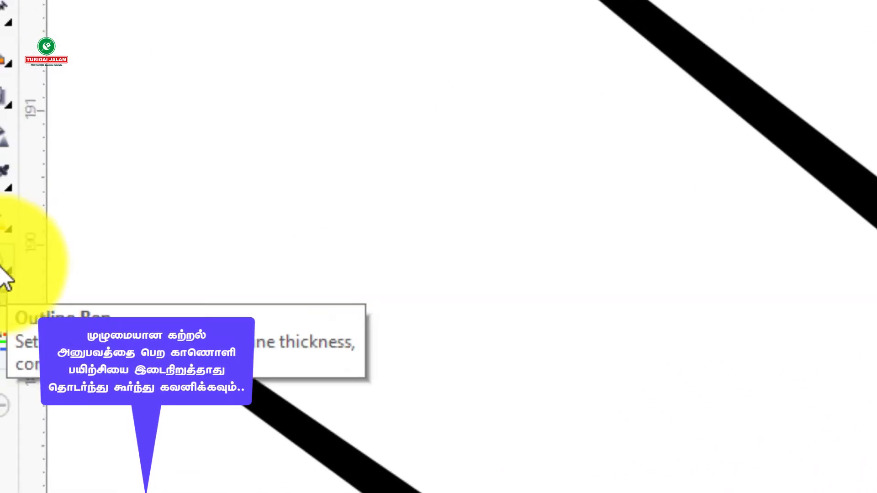
left_click(33, 270)
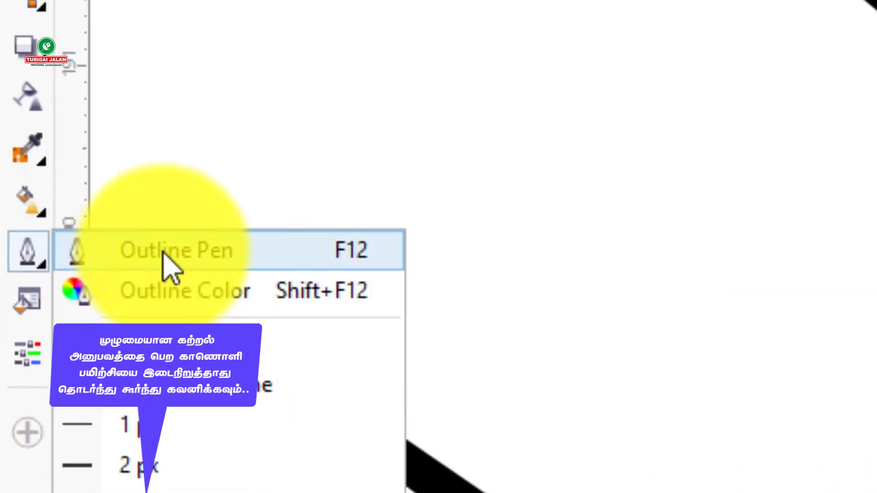
left_click(172, 264)
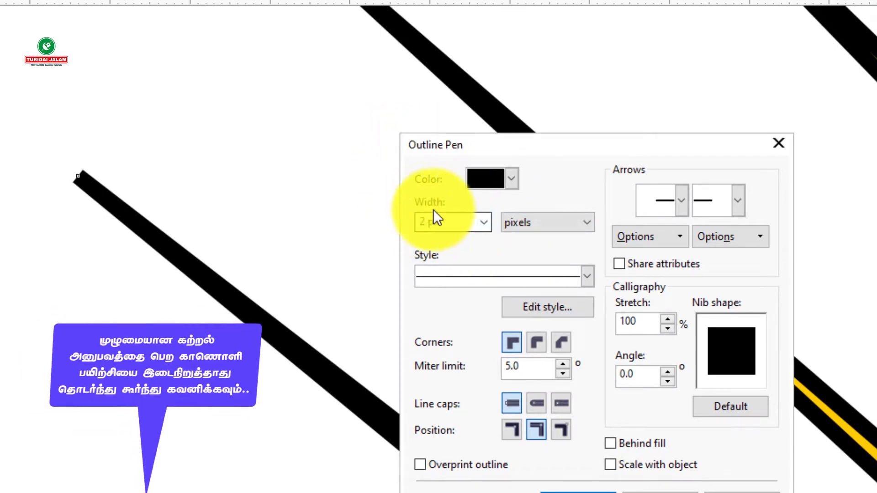
left_click(485, 222)
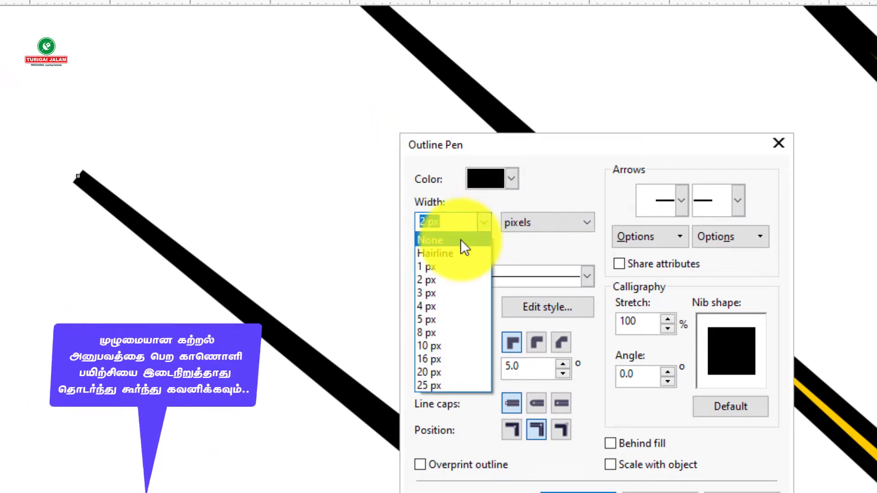
left_click(662, 462)
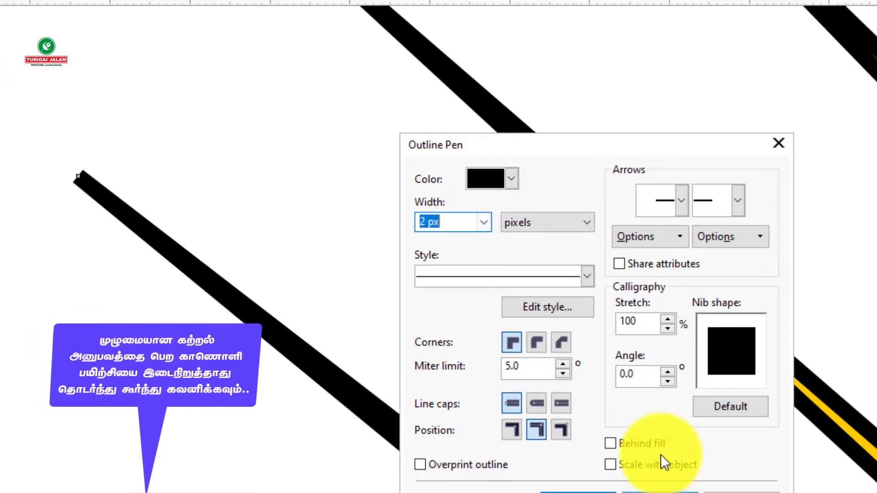
left_click(667, 492)
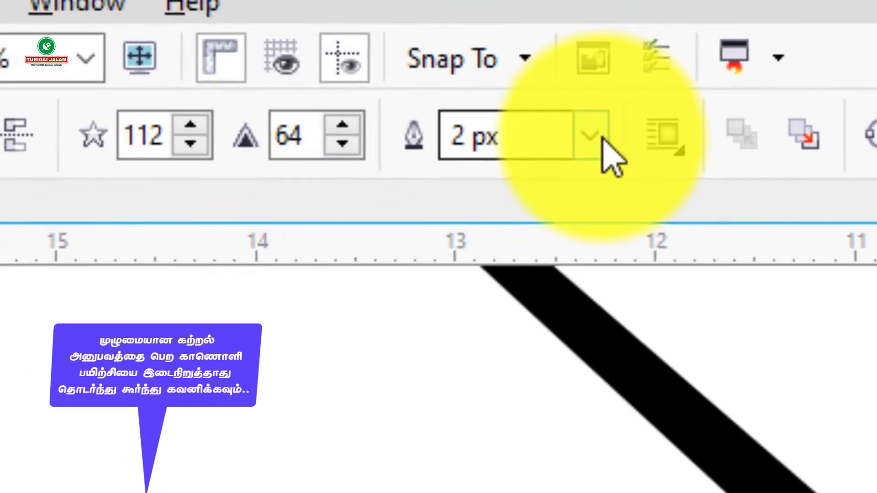
- Remove the yellow starburst's outline by setting its outline width to None
left_click(709, 84)
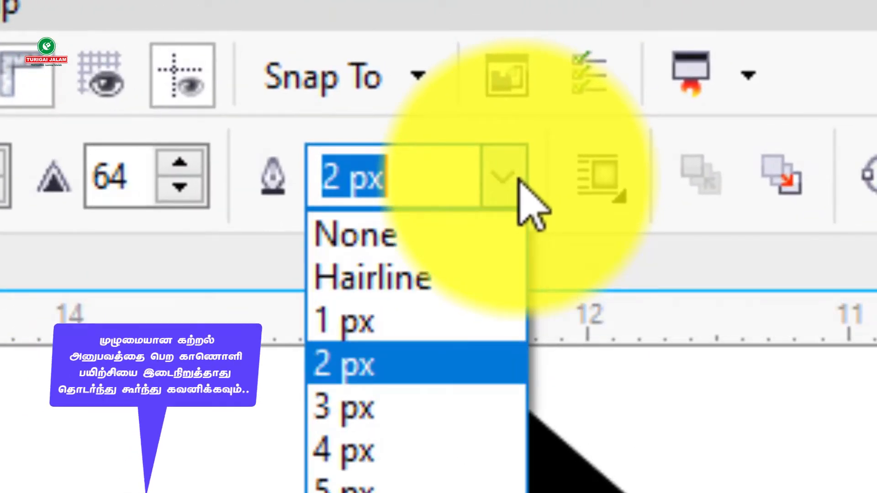
left_click(428, 235)
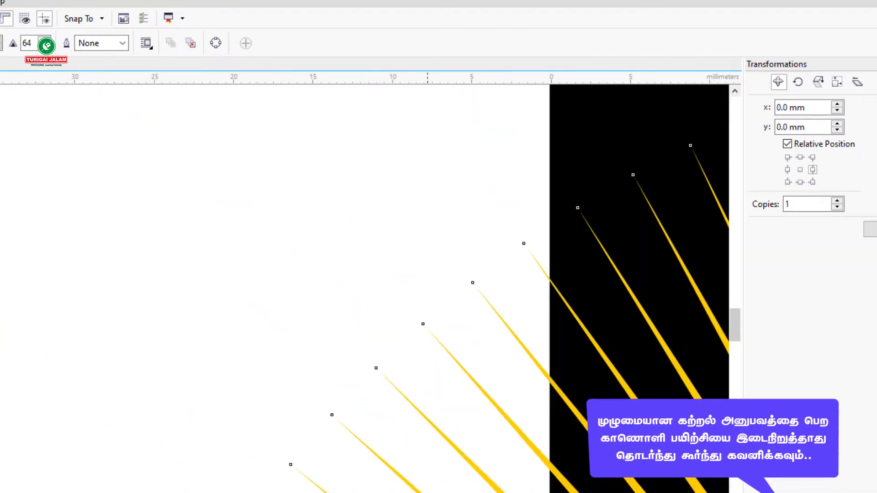
- Move the white starburst horizontally toward the page's right edge, away from the yellow starburst
scroll(427, 489, "down", 2)
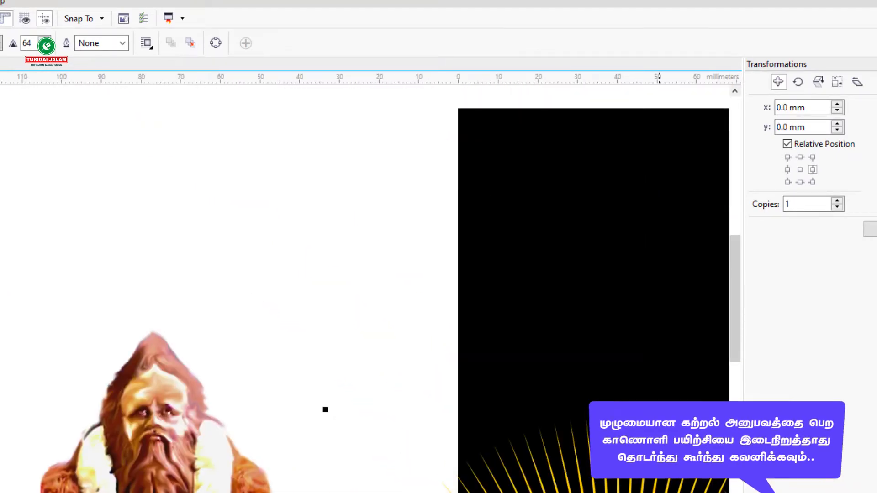
scroll(366, 292, "right", 10)
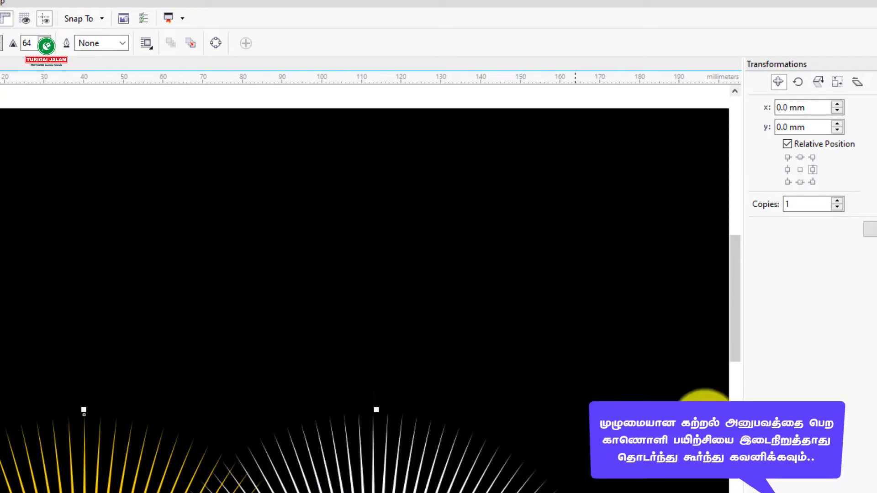
left_click_drag(735, 300, 739, 360)
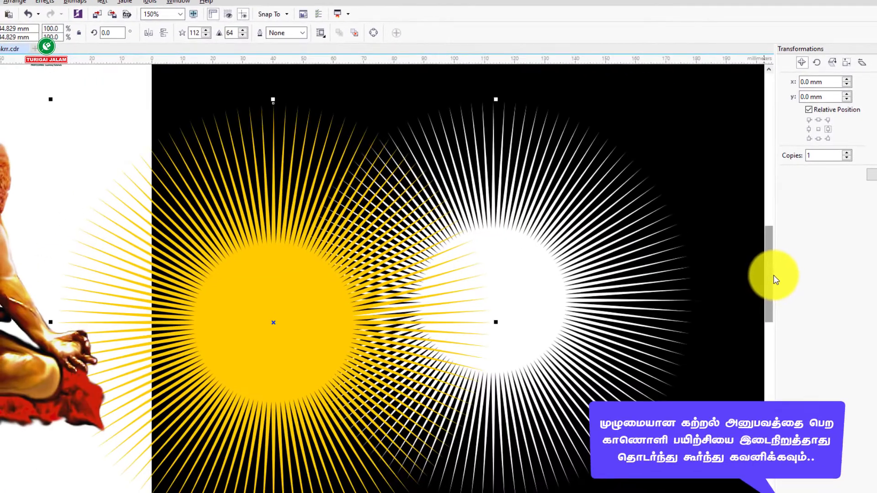
left_click(72, 122)
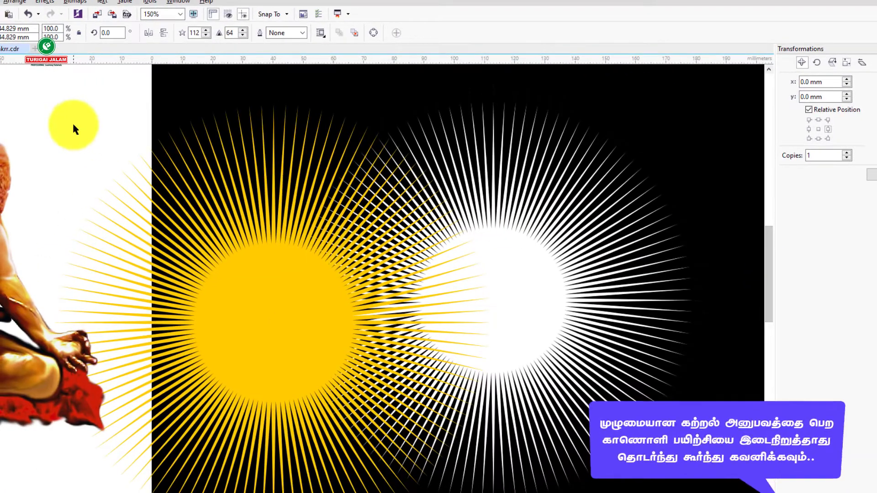
left_click(521, 250)
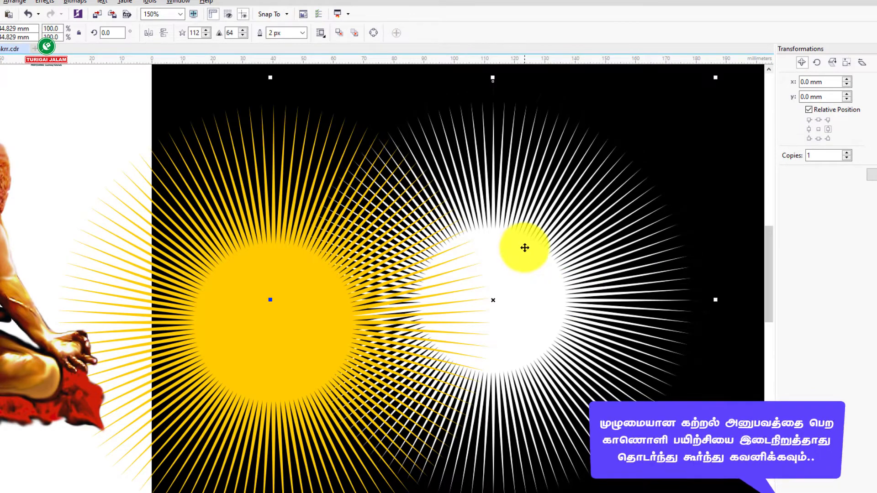
left_click_drag(521, 249, 651, 248)
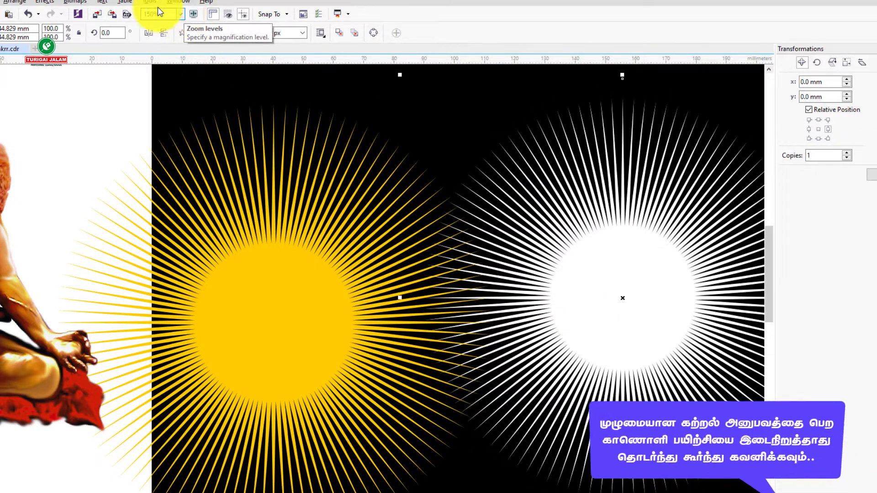
- Convert the white starburst to a 300 dpi RGB Color (24-bit) bitmap with anti-aliasing and a transparent background
left_click(69, 2)
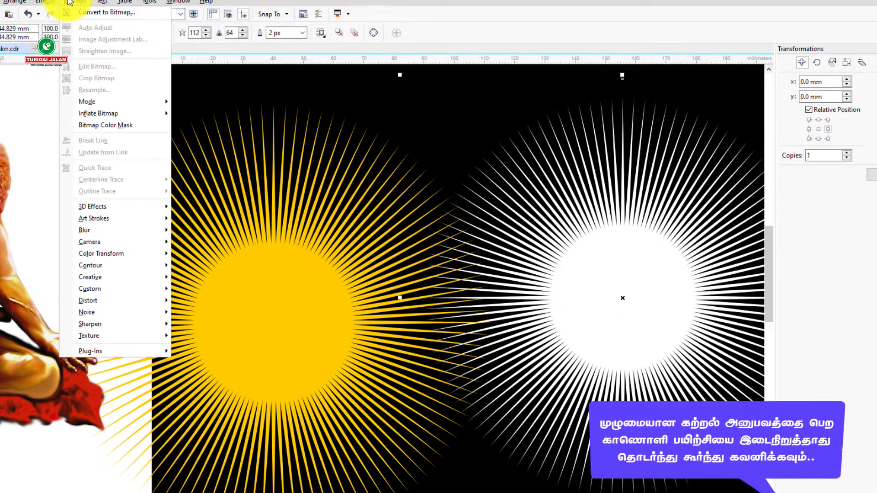
left_click(103, 13)
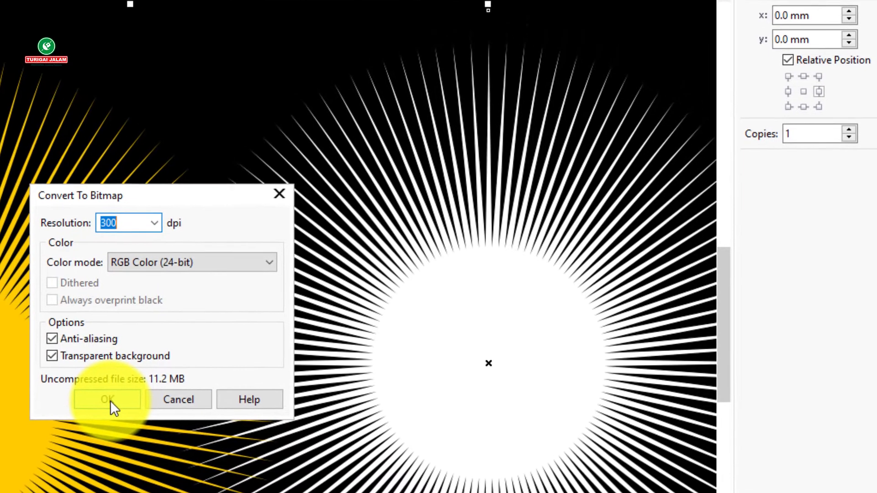
left_click(128, 419)
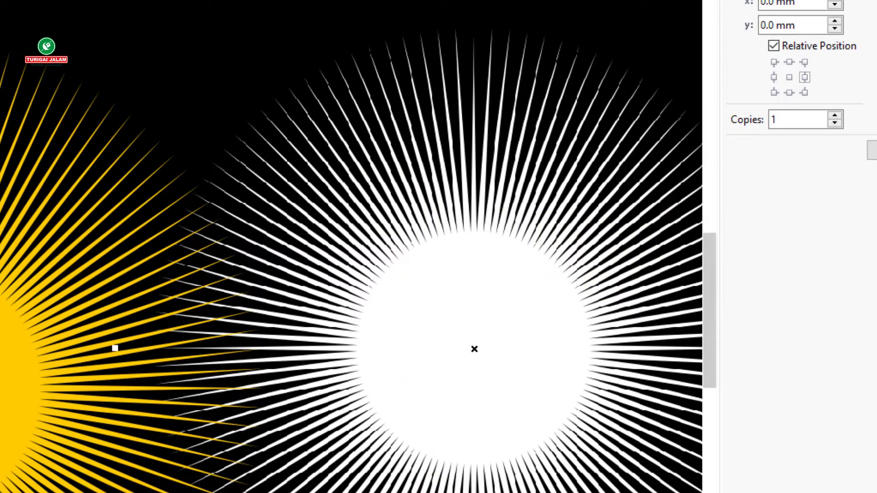
- Examine the ray tips of the white starburst beyond the page's right edge and compare them with the yellow starburst's rays
scroll(351, 247, "right", 5)
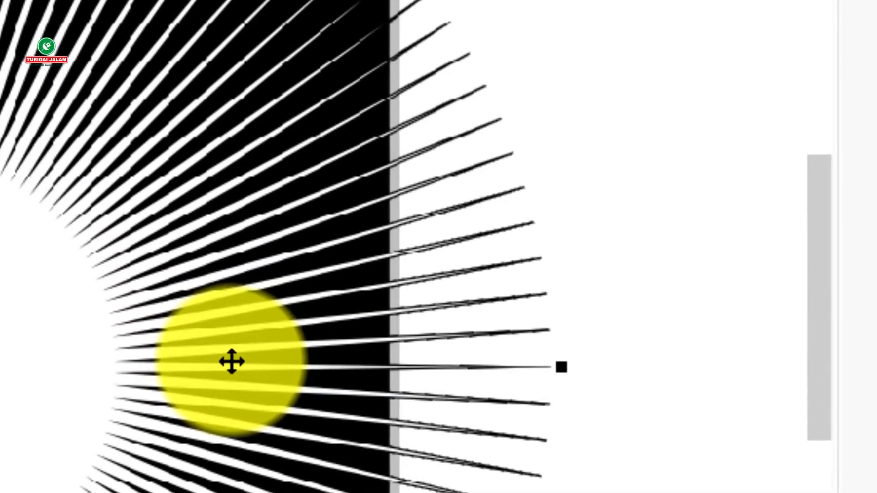
scroll(197, 491, "up", 2)
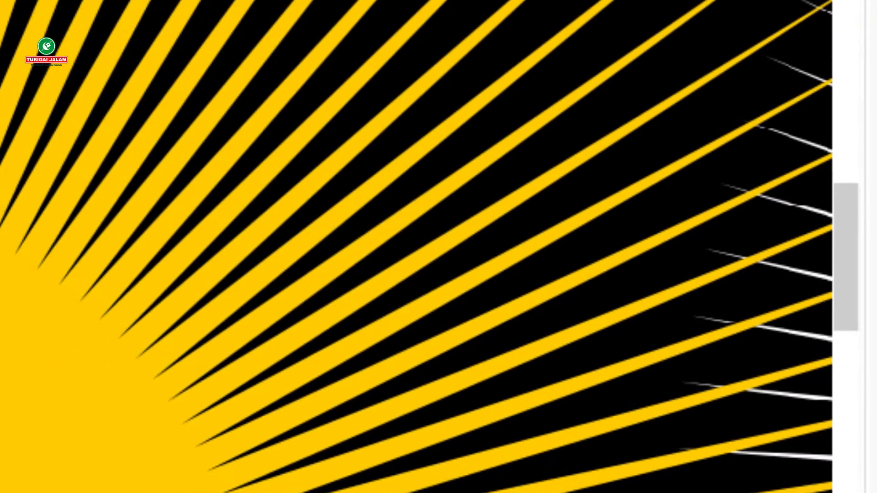
scroll(53, 298, "down", 2)
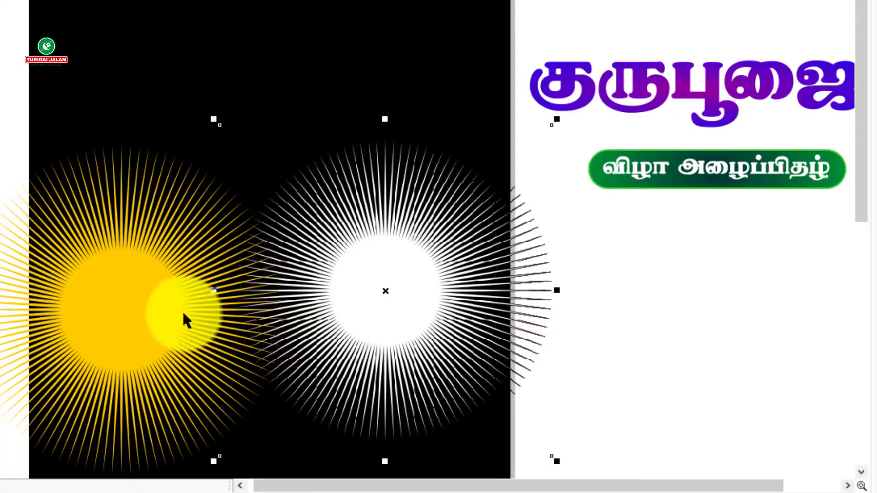
scroll(428, 355, "up", 1)
scroll(455, 421, "up", 3)
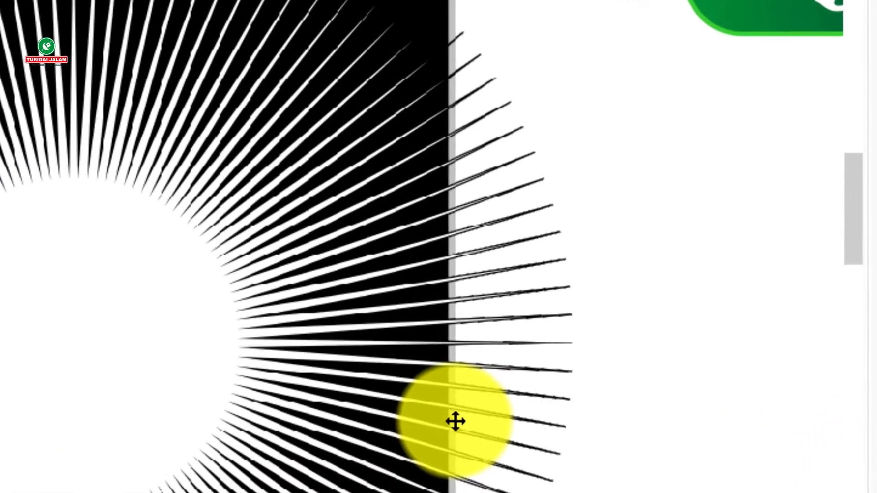
scroll(436, 437, "down", 4)
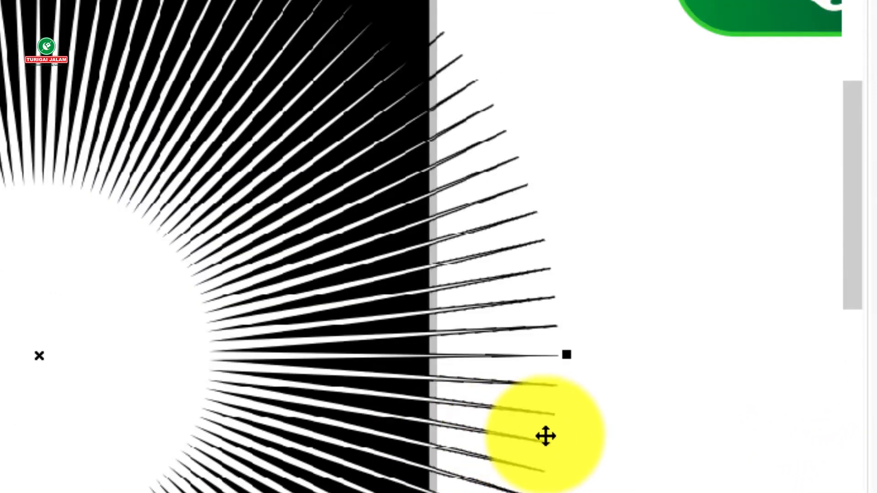
scroll(495, 454, "up", 2)
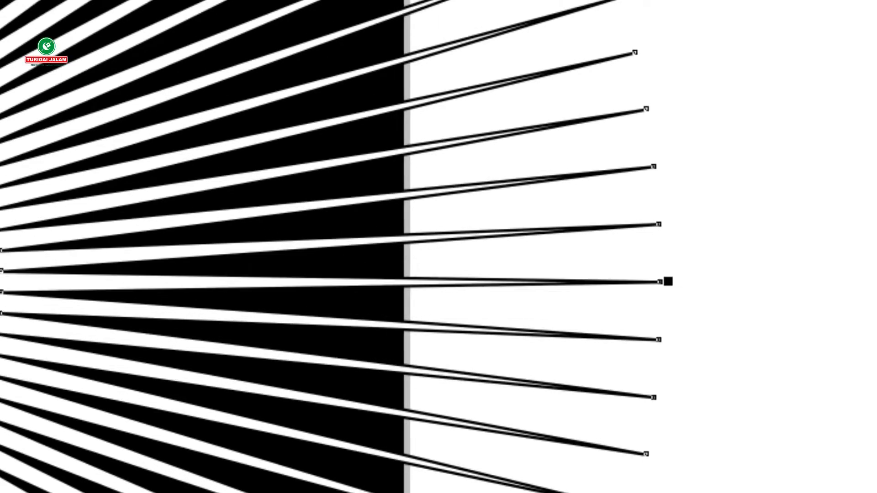
- Remove the white starburst's outline by setting its outline width to None
left_click(392, 24)
left_click(525, 156)
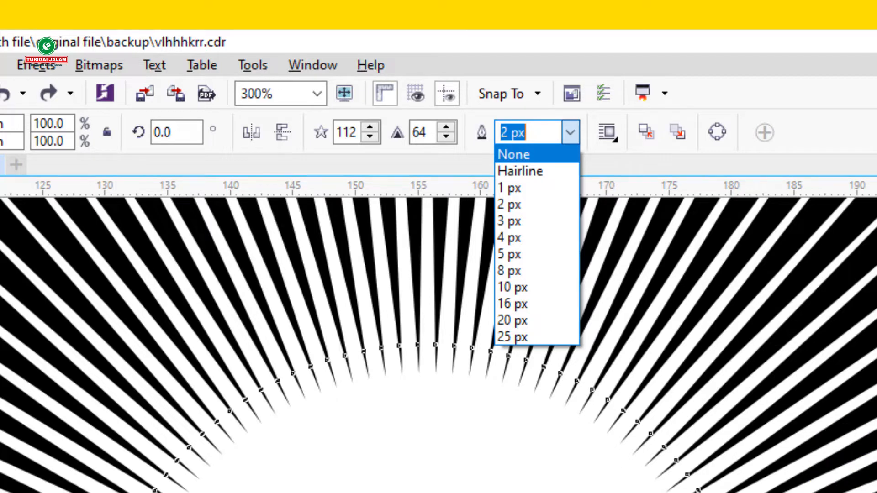
left_click(523, 156)
left_click(648, 473)
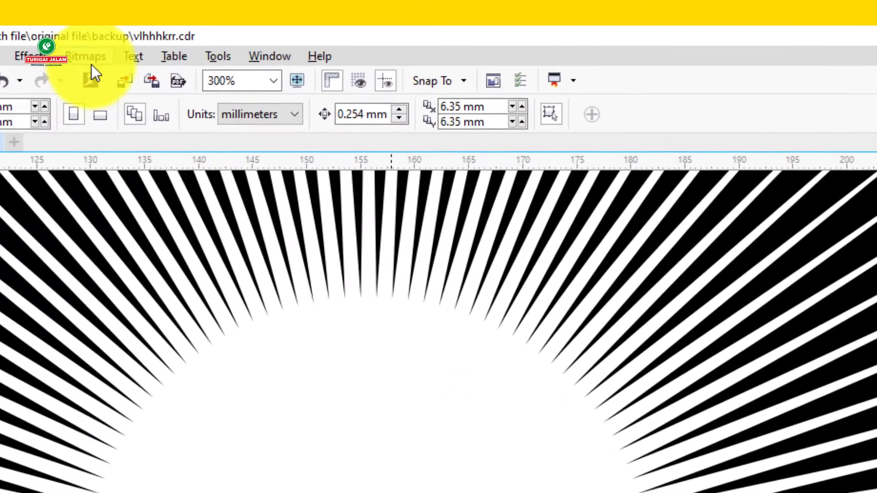
- Convert the outline-free white starburst to a bitmap at 300 dpi
left_click(44, 29)
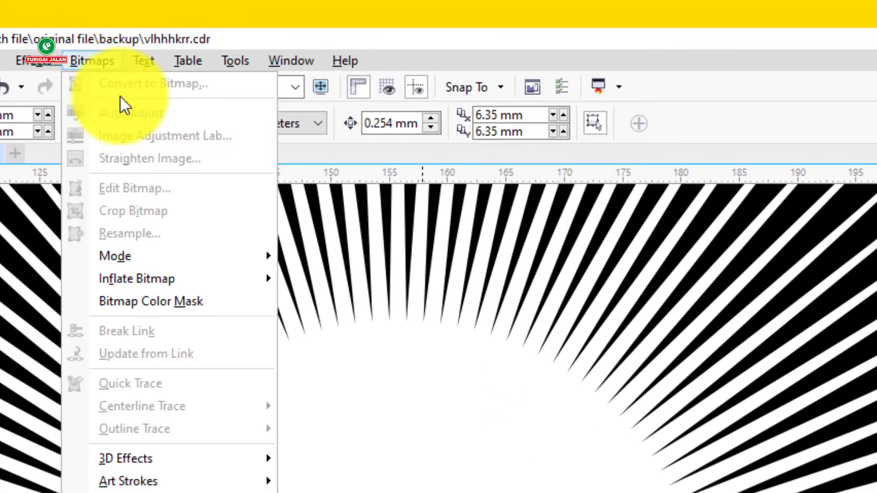
key("Escape")
left_click(381, 202)
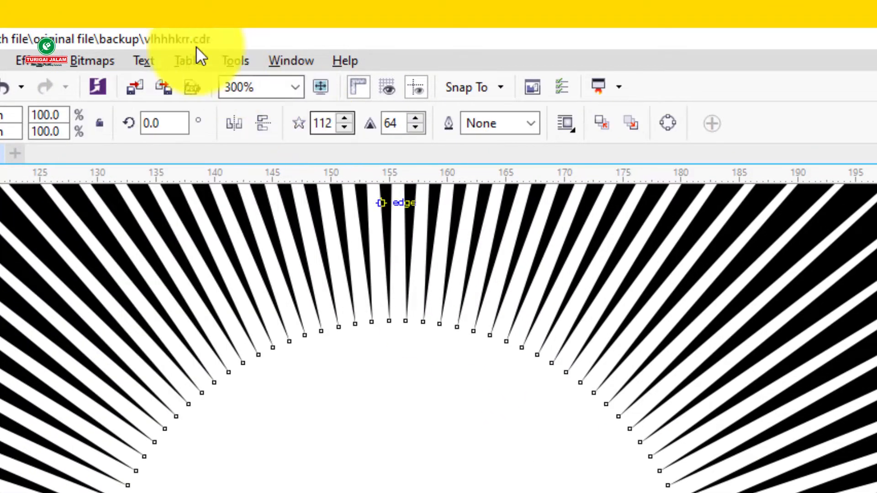
left_click(94, 64)
left_click(110, 83)
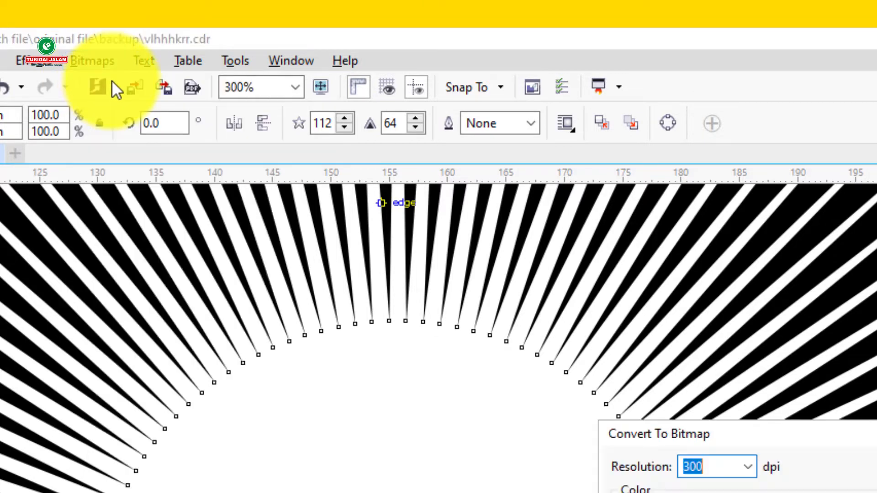
key("Return")
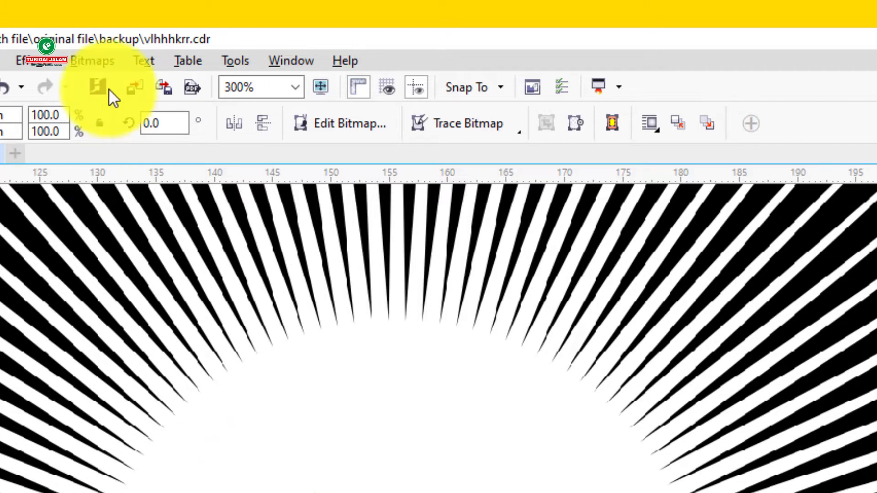
- Apply a Gaussian Blur with a radius of 8 pixels to the white starburst bitmap
left_click(91, 61)
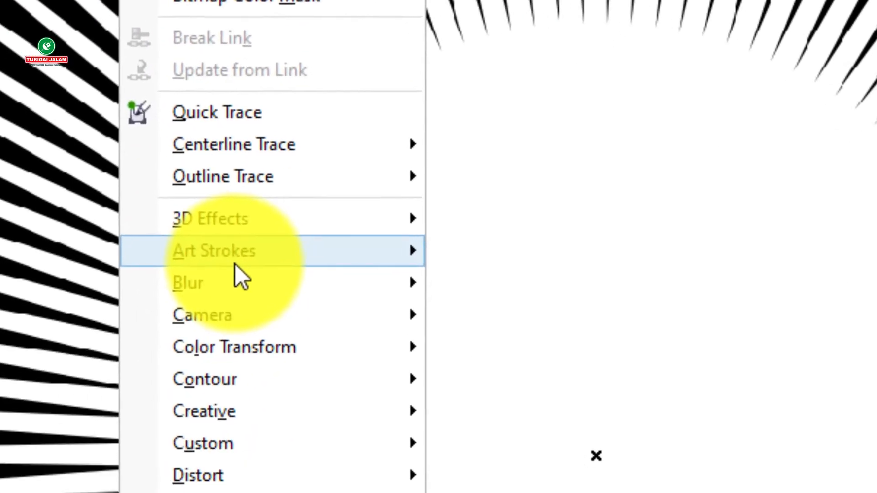
mouse_move(137, 481)
mouse_move(240, 270)
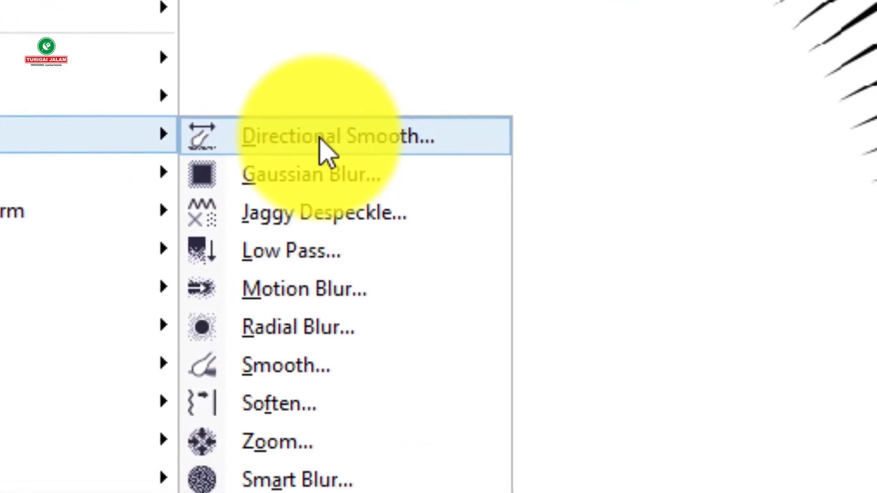
left_click(304, 183)
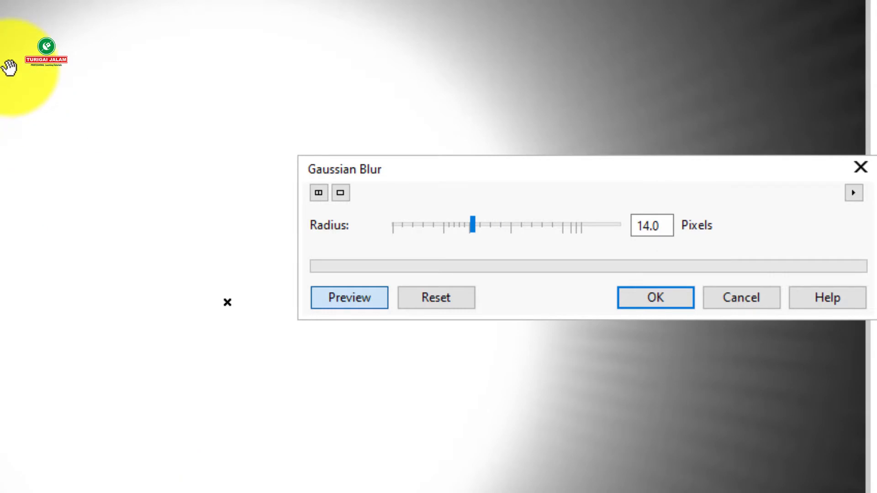
left_click(626, 297)
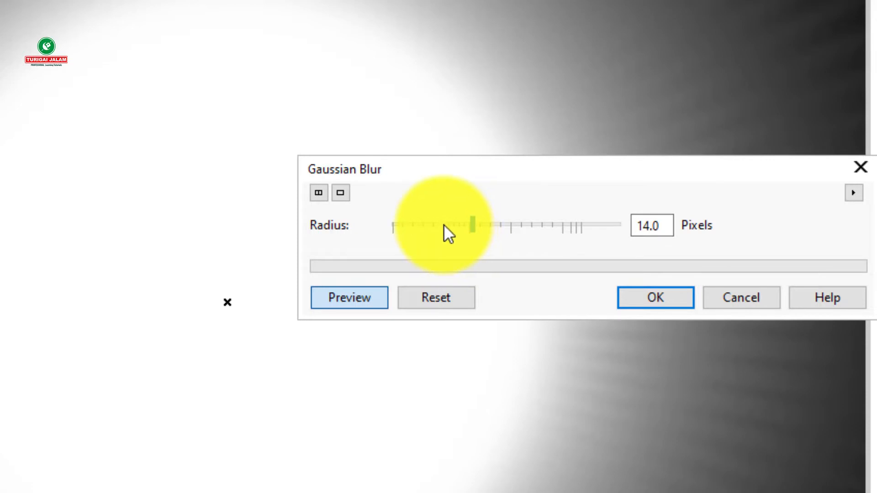
left_click_drag(670, 227, 614, 233)
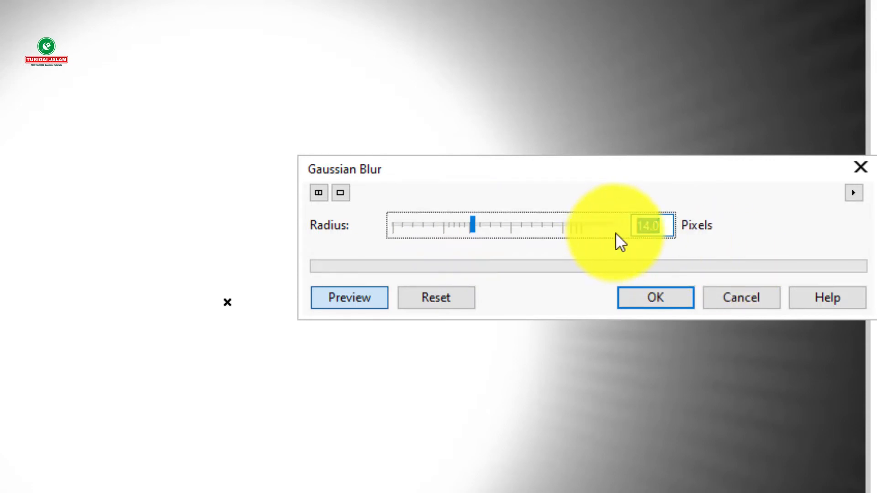
type("8")
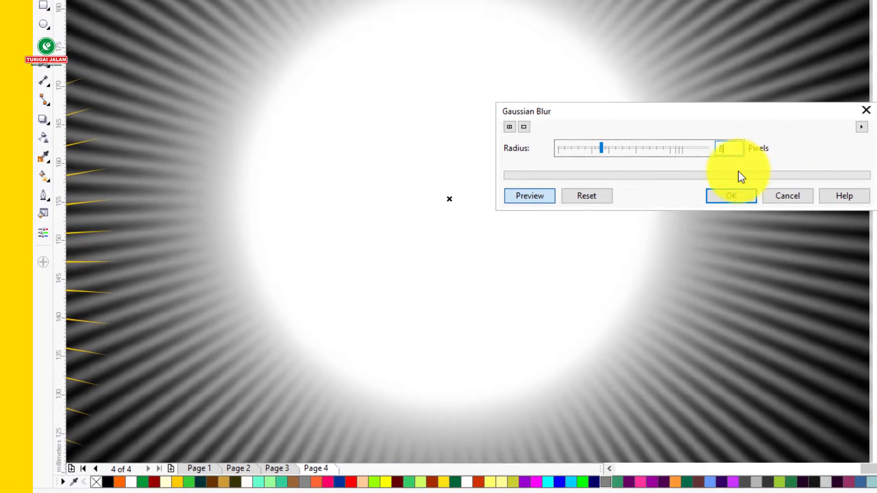
left_click(731, 202)
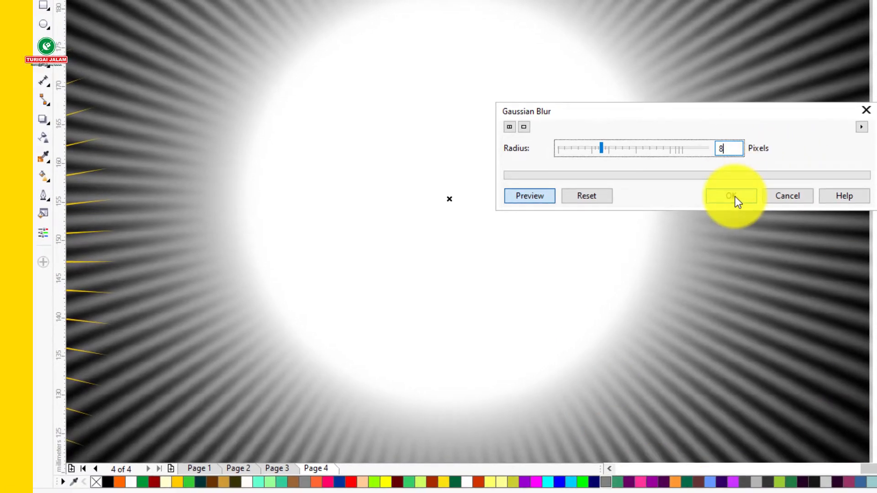
- Enlarge the blurred white starburst proportionally about its centre and centre it on the page
scroll(506, 265, "down", 3)
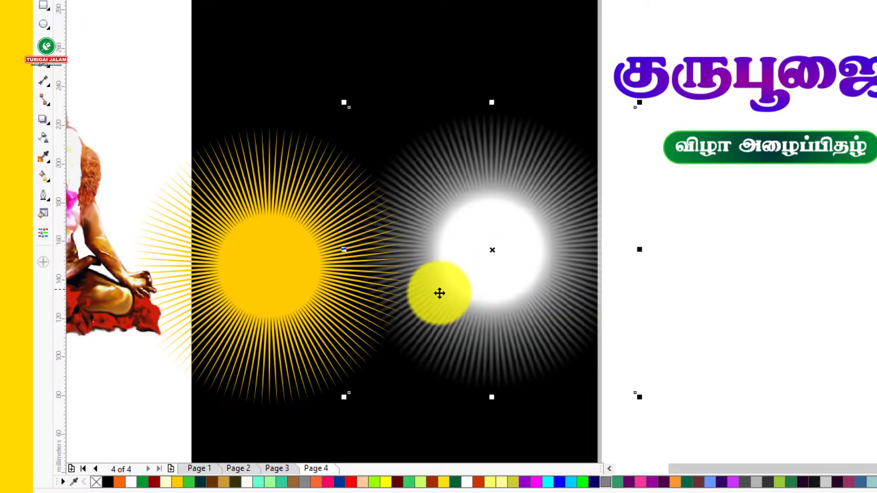
scroll(472, 231, "down", 2)
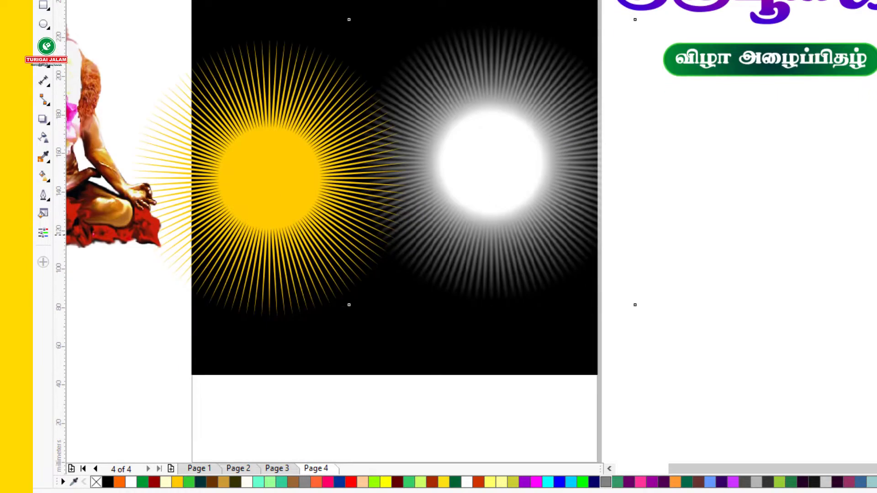
left_click(872, 274)
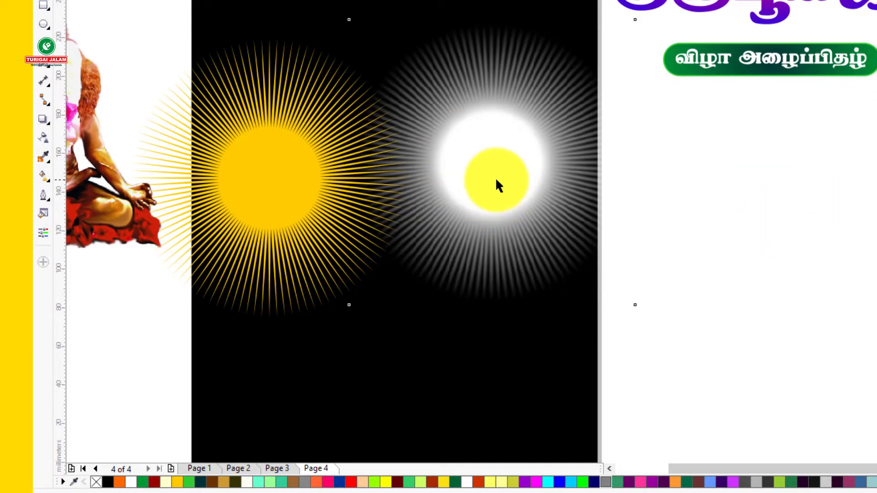
left_click(495, 177)
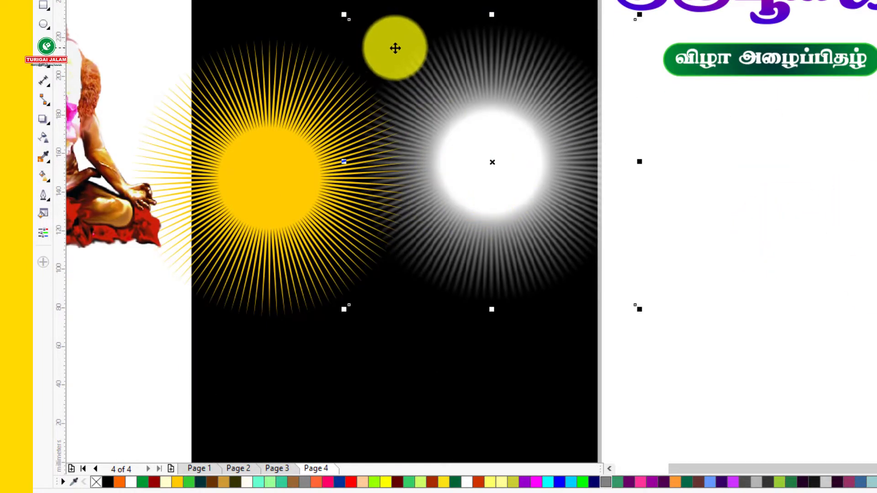
left_click_drag(344, 17, 307, 4)
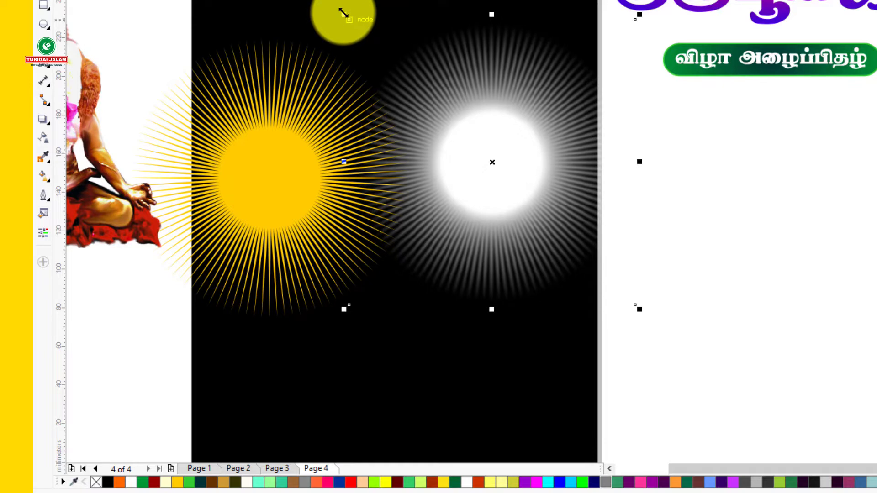
left_click_drag(343, 17, 280, 2)
left_click(846, 251)
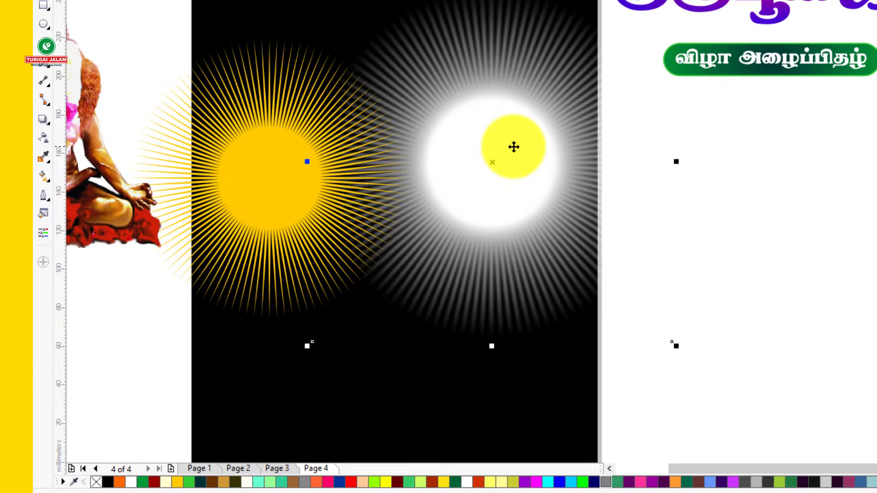
key("p")
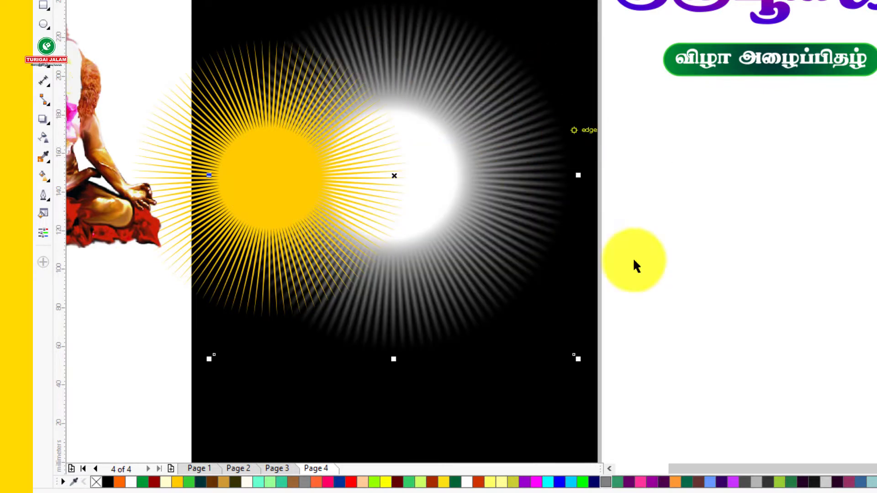
- Centre the golden starburst on the page over the white glow and enlarge it proportionally about its centre to about 157 mm across
left_click(274, 173)
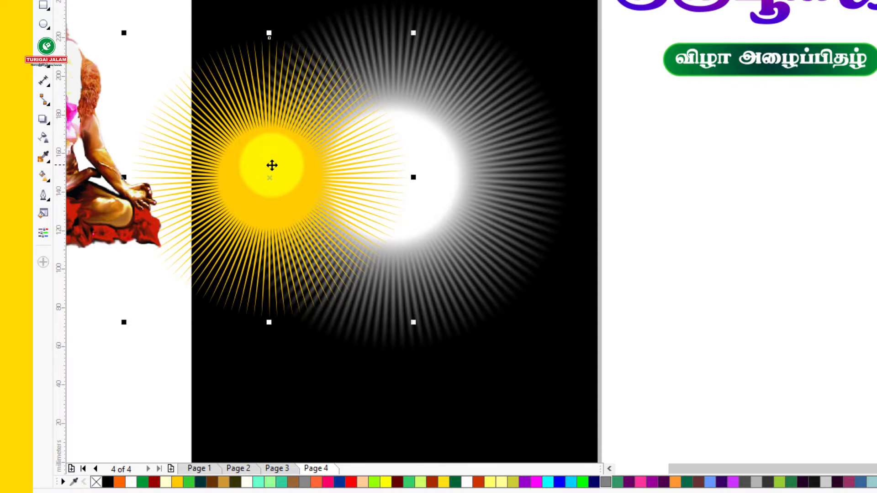
key("p")
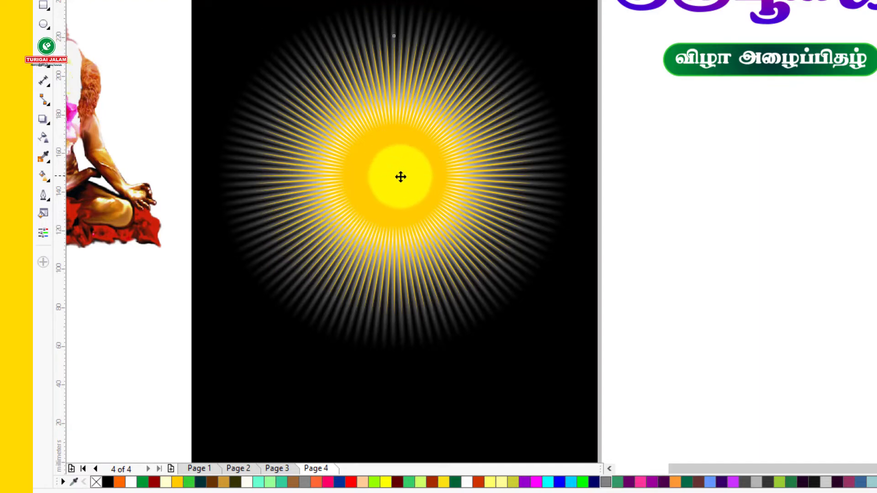
left_click_drag(402, 177, 734, 210)
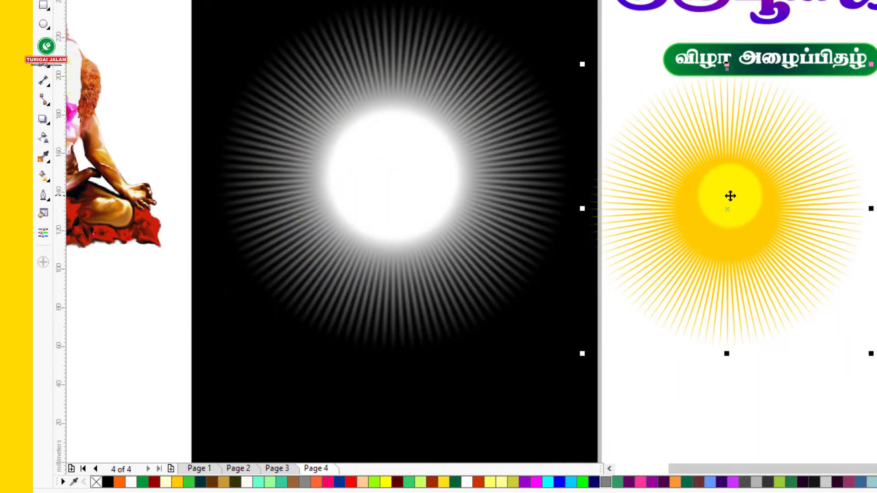
key("ctrl+z")
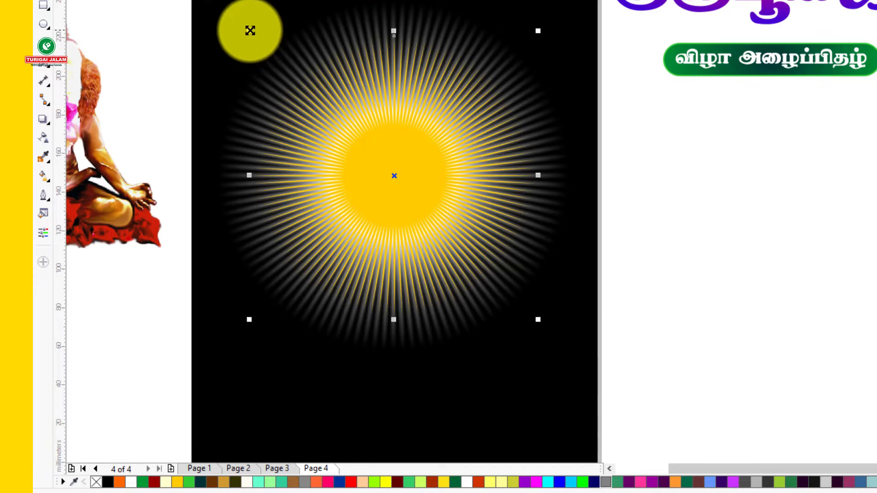
left_click_drag(250, 30, 232, 18)
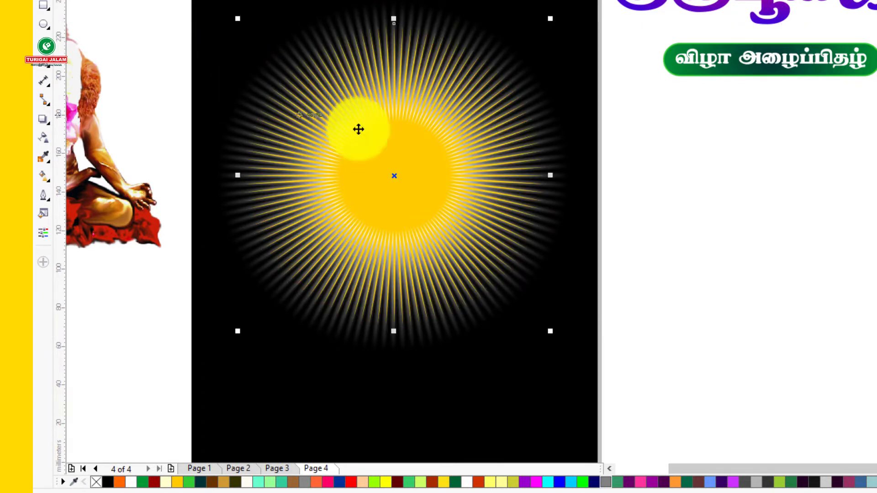
- Examine how the golden starburst's rays overlap the blurred white glow from the centre to the outer tips
key("F10")
scroll(505, 174, "up", 2)
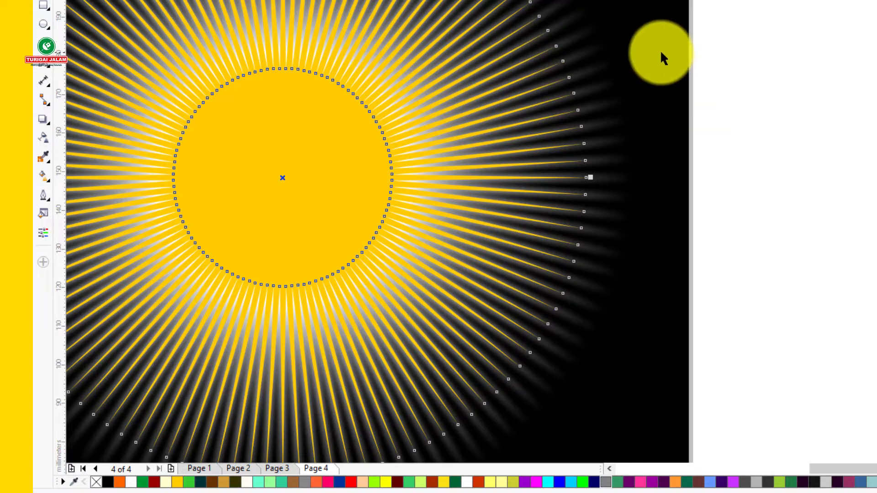
scroll(586, 295, "down", 3)
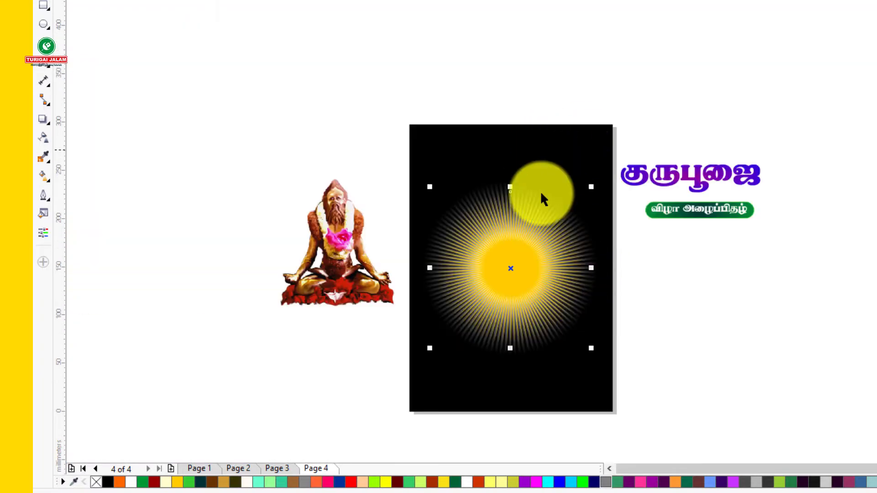
scroll(570, 234, "up", 3)
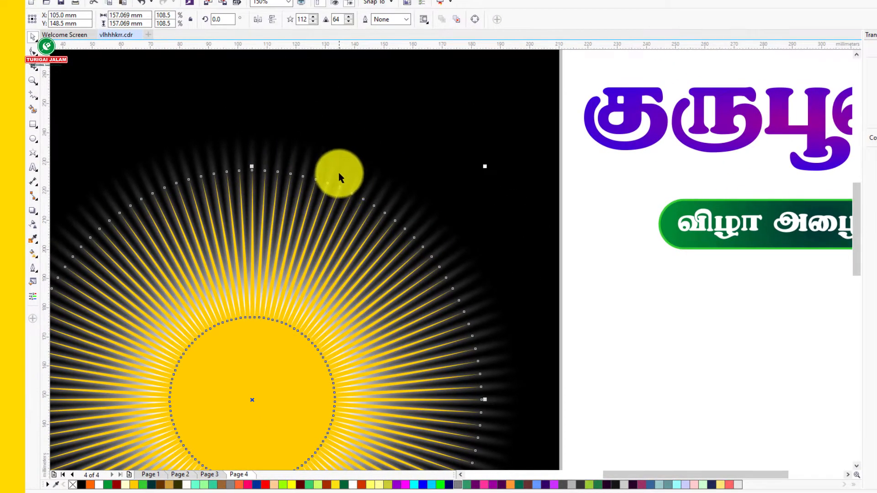
left_click(337, 173)
scroll(336, 173, "down", 5)
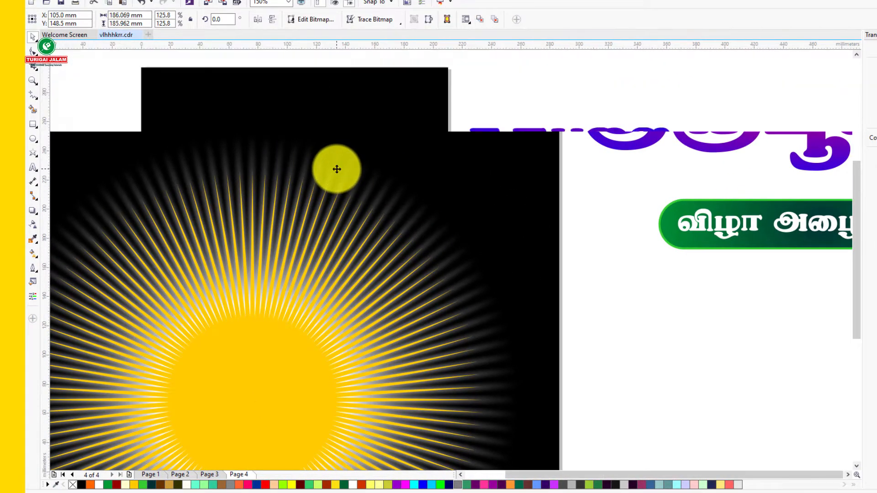
left_click(549, 336)
scroll(325, 228, "up", 5)
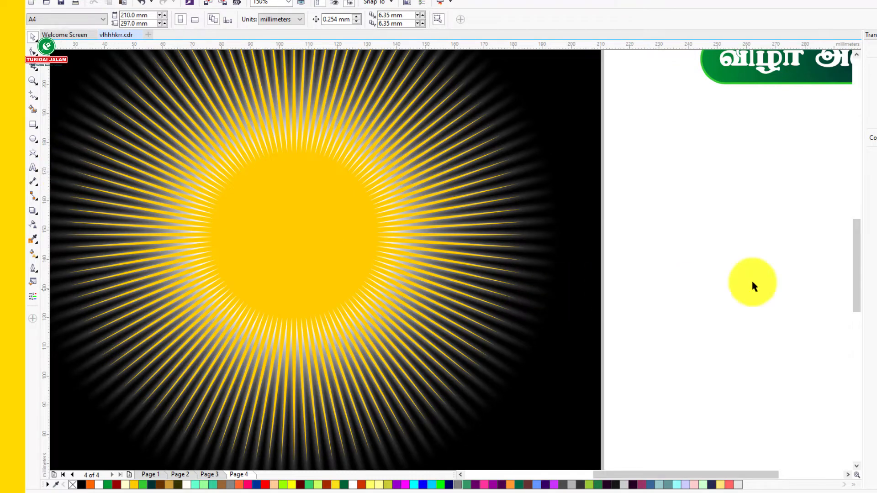
left_click(255, 233)
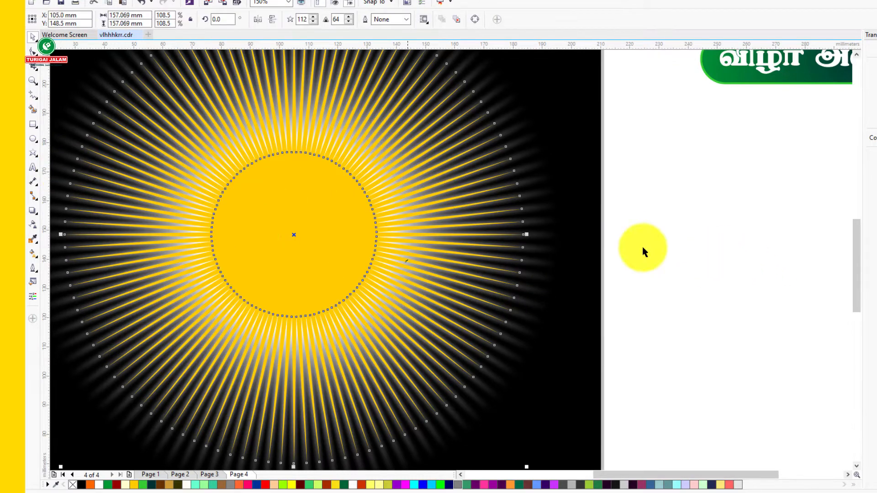
left_click(780, 215)
left_click(347, 208)
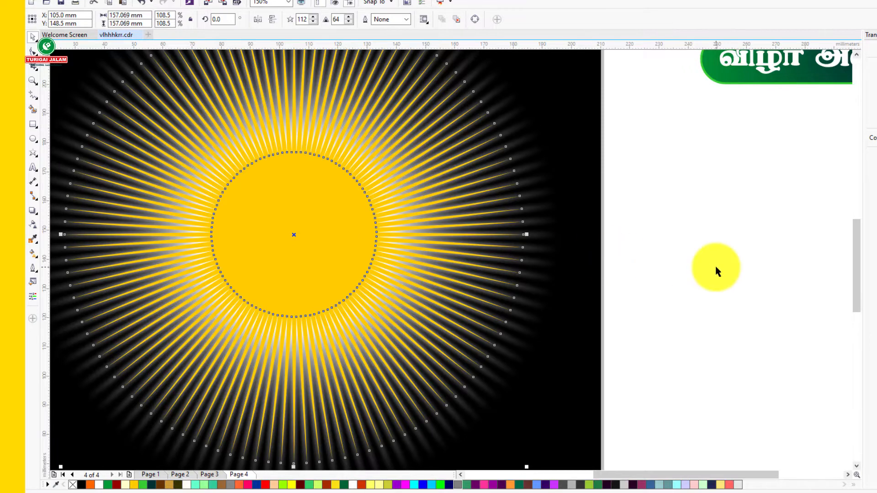
left_click(754, 265)
left_click(288, 249)
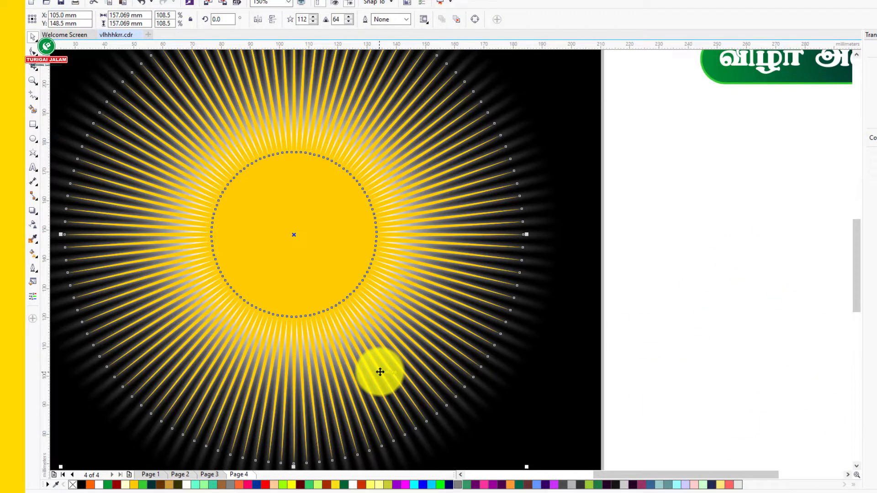
- Make a concentric copy of the golden starburst, about 100 mm across, and fill the copy white
left_click_drag(858, 282, 851, 254)
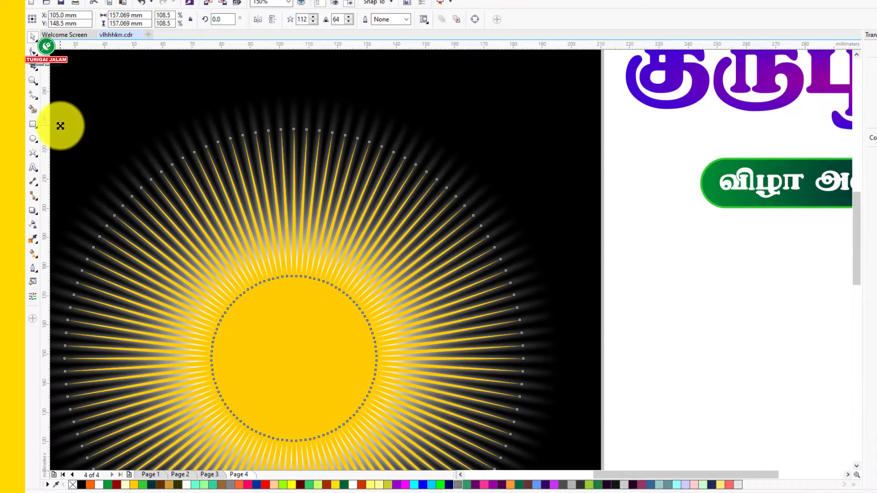
left_click_drag(60, 125, 121, 209)
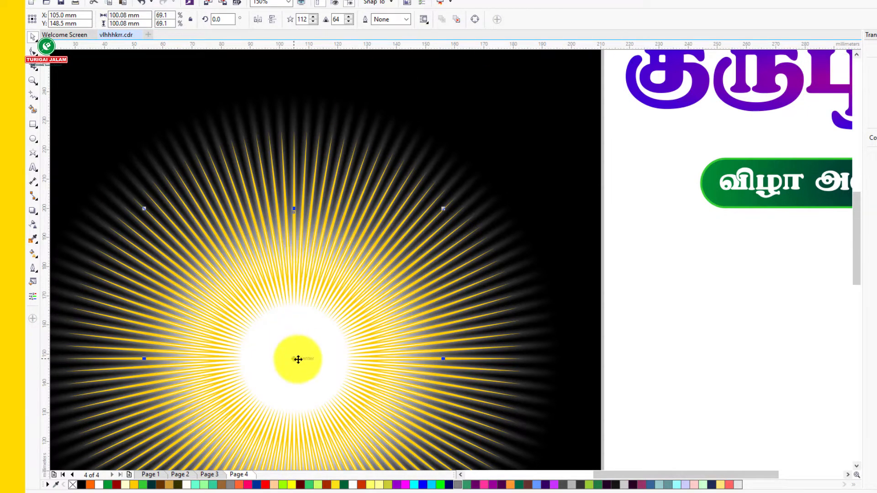
left_click_drag(298, 360, 323, 362)
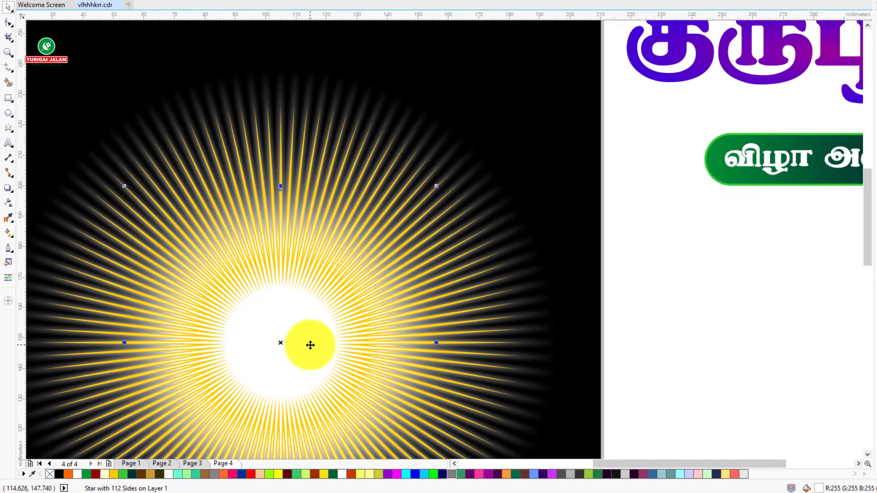
- Scale the inner white starburst proportionally about its centre to about 85 mm across
scroll(311, 350, "up", 4)
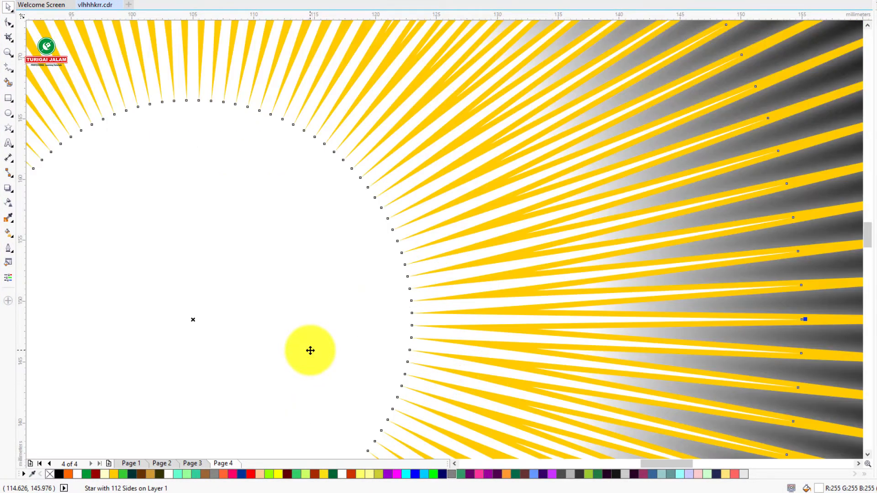
scroll(310, 351, "down", 2)
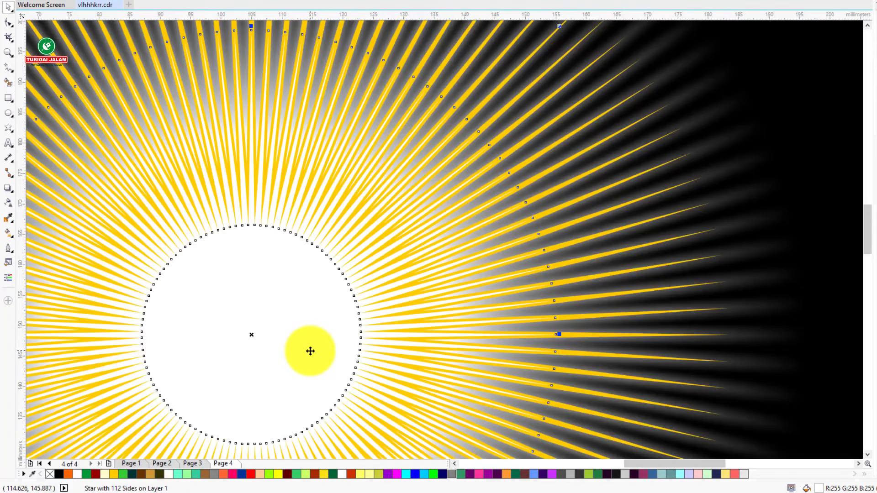
scroll(310, 350, "down", 2)
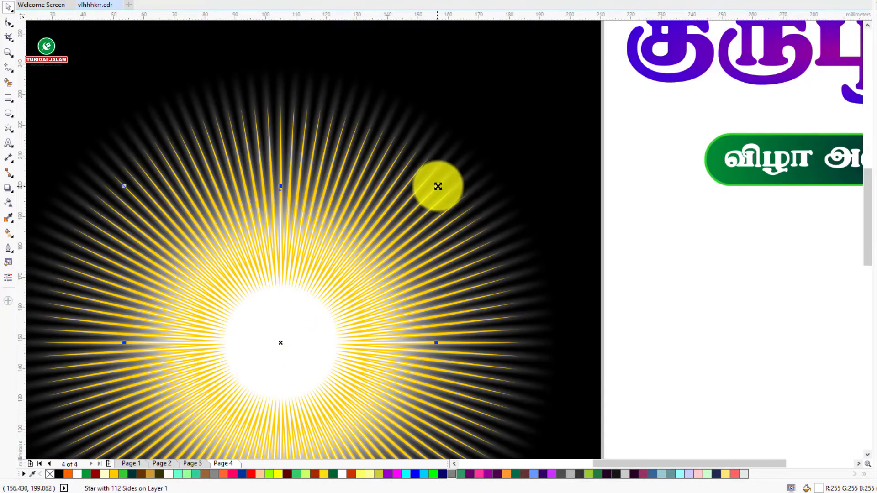
left_click_drag(438, 186, 462, 165)
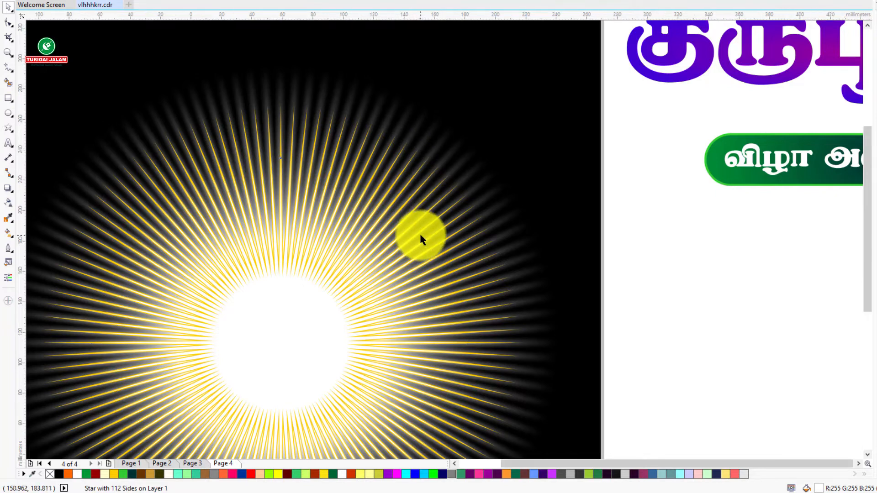
scroll(421, 234, "down", 1)
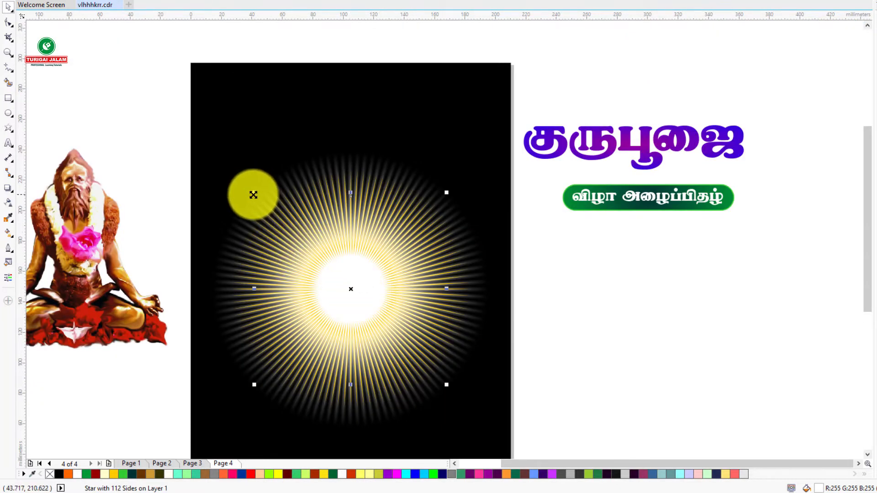
left_click_drag(254, 191, 273, 223)
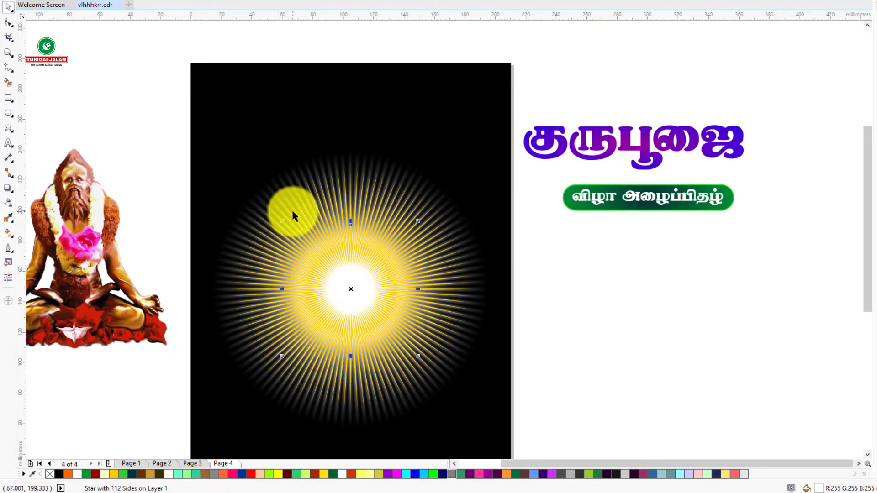
scroll(360, 334, "up", 3)
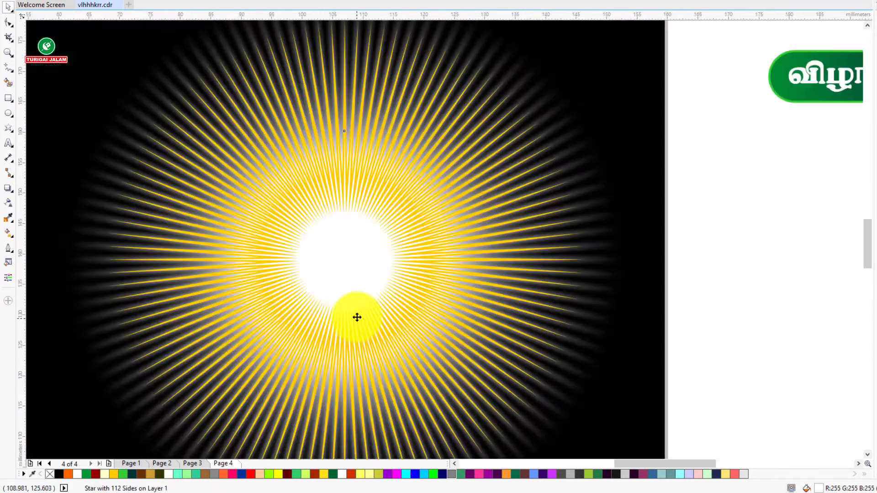
scroll(357, 316, "down", 2)
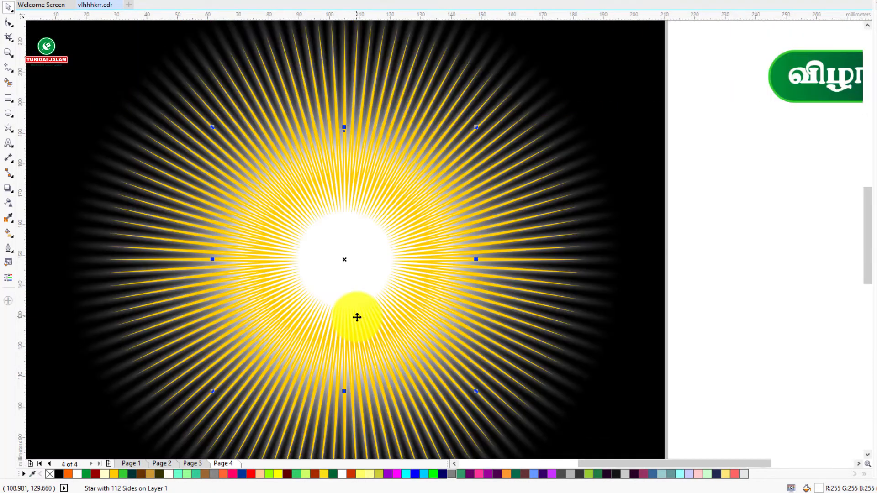
left_click(213, 127)
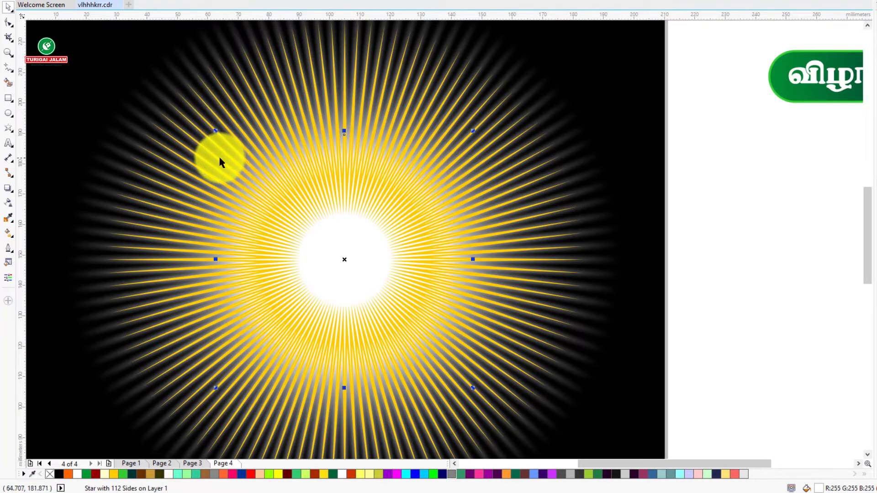
- Try a slightly smaller golden starburst, scaled about its centre, and return it to its earlier size
key("F10")
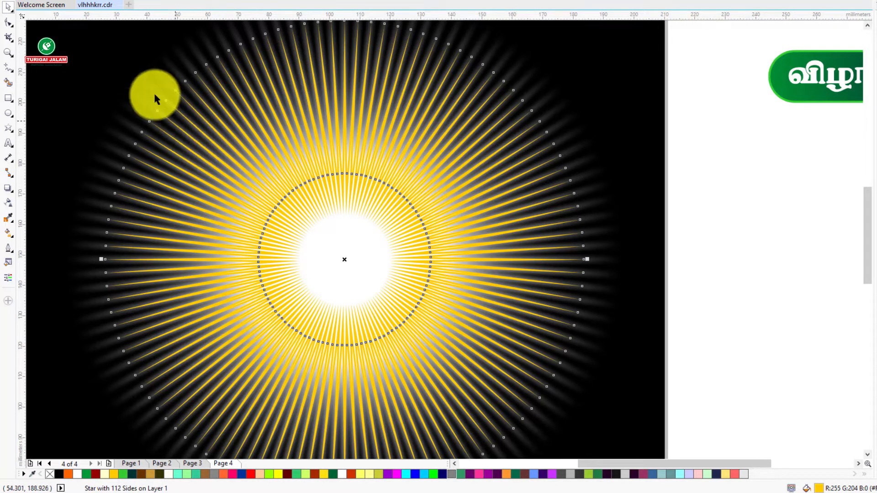
scroll(320, 187, "down", 1)
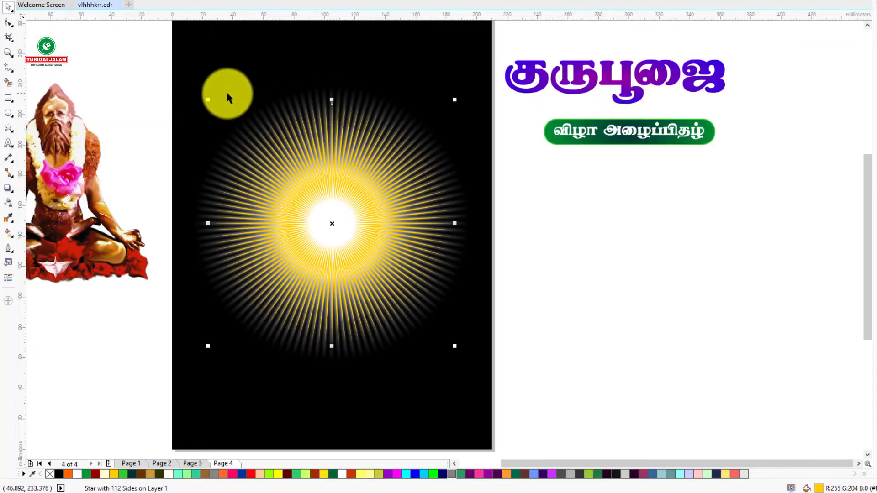
left_click_drag(208, 100, 220, 109)
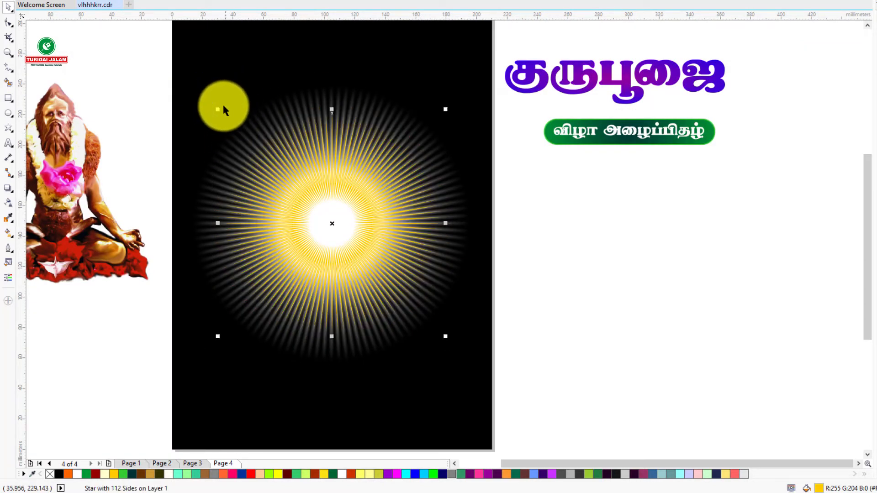
left_click_drag(218, 111, 209, 100)
left_click_drag(681, 369, 405, 150)
left_click(671, 252)
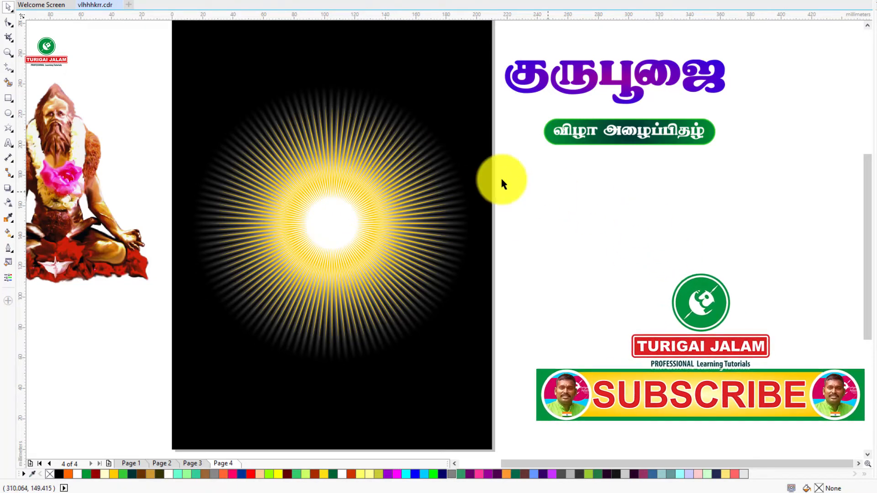
- Place the seated guru image on the black page, horizontally centred, with his head in front of the white glow
left_click_drag(148, 70, 381, 189)
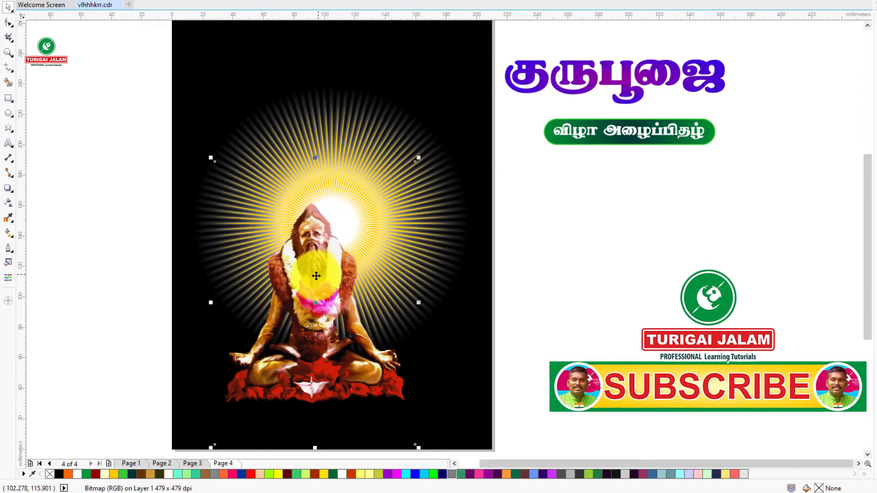
mouse_move(300, 331)
left_mouse_down()
mouse_move(326, 329)
mouse_move(315, 328)
left_mouse_up()
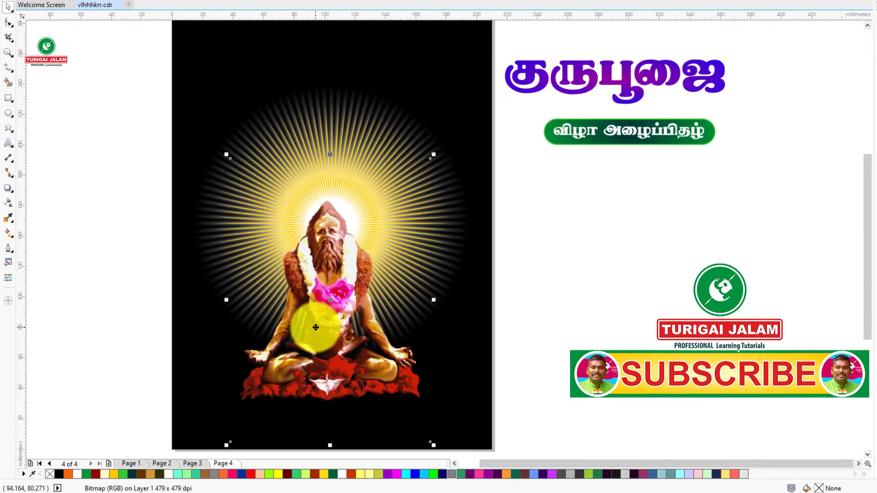
mouse_move(325, 286)
left_mouse_down()
mouse_move(331, 277)
mouse_move(325, 284)
left_mouse_up()
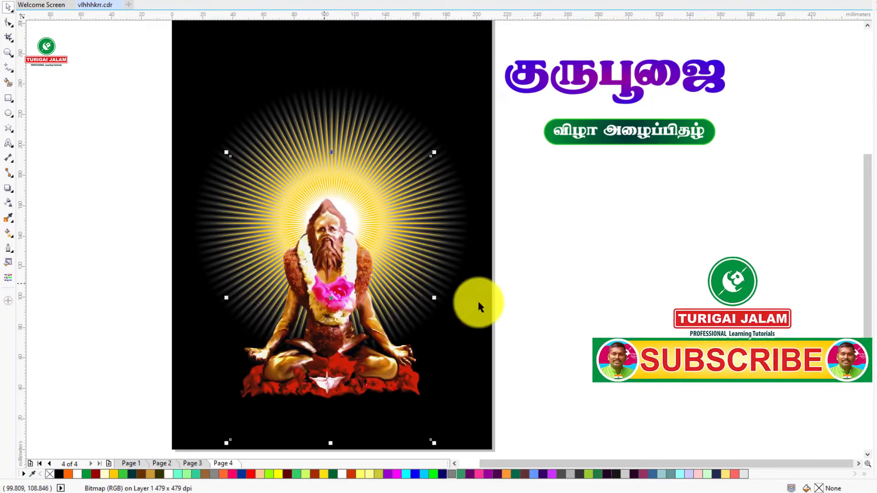
left_click(617, 268)
- Go to Page 1 and move the blurred white starburst bitmap over the golden sunburst
left_click(132, 463)
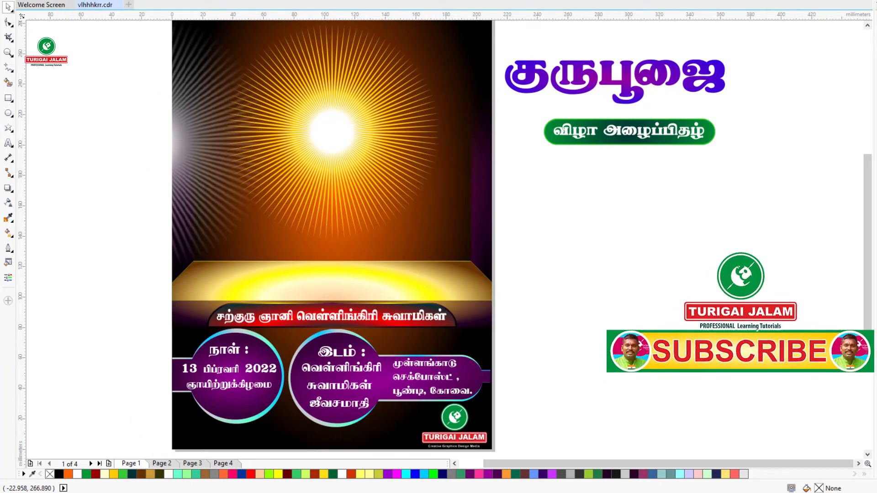
left_click(185, 148)
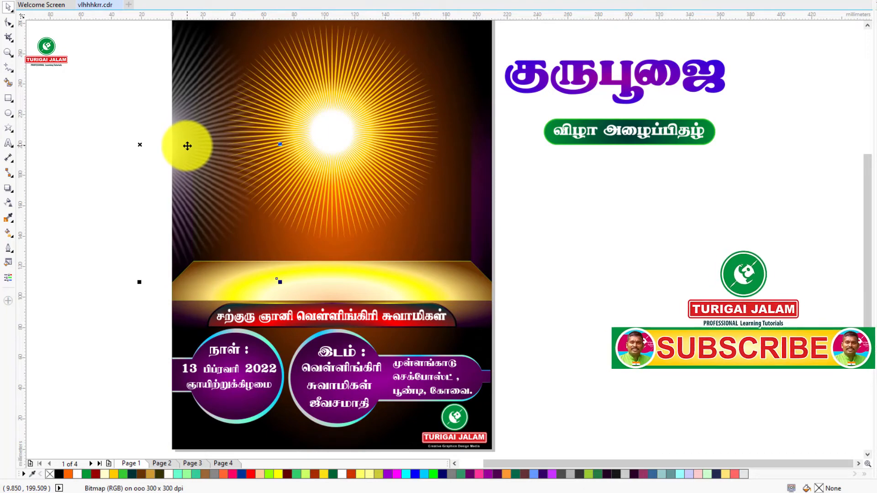
left_click_drag(187, 146, 352, 235)
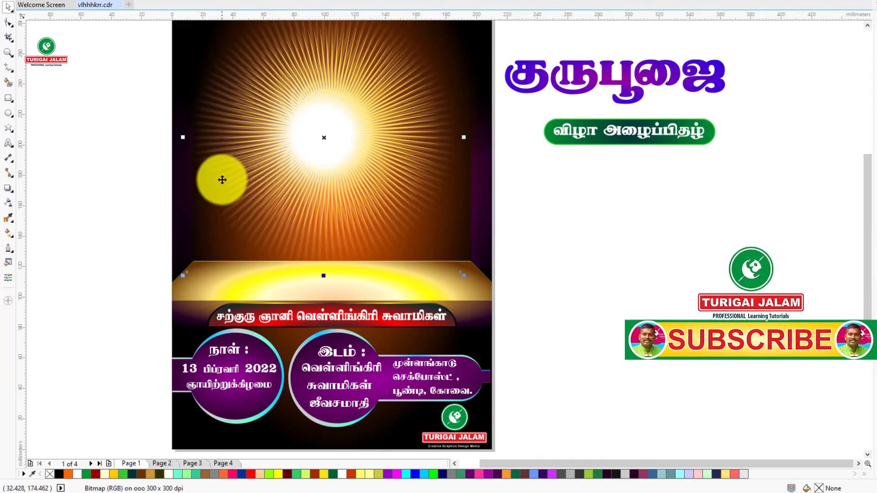
- Move the blurred white glow bitmap down over the Page 1 text circles and the sharp white starburst to the page's right edge
left_click_drag(222, 180, 412, 336)
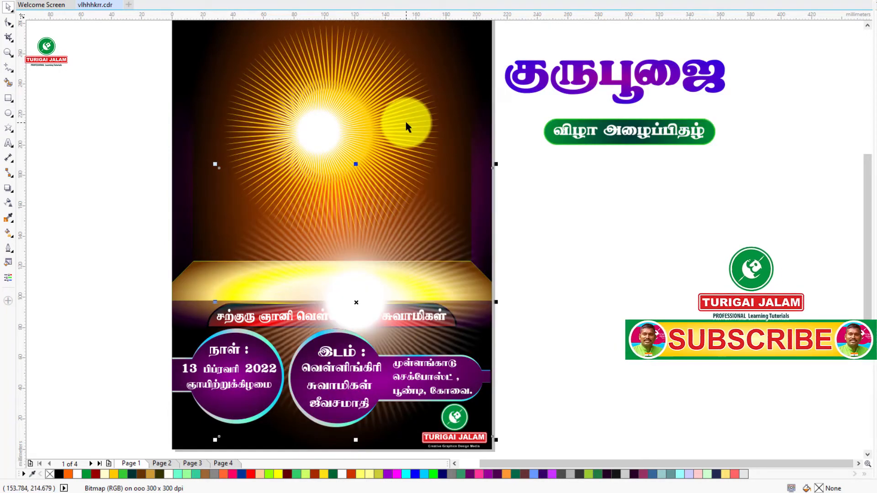
left_click_drag(374, 311, 341, 352)
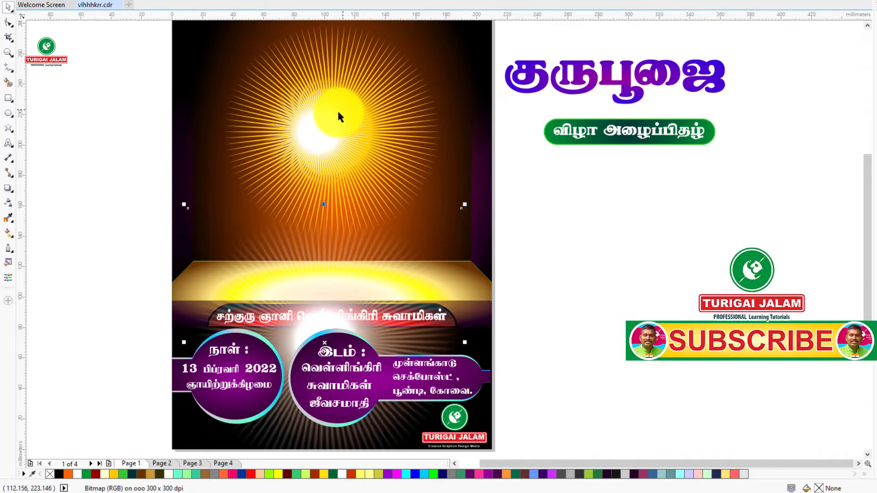
left_click_drag(316, 126, 474, 169)
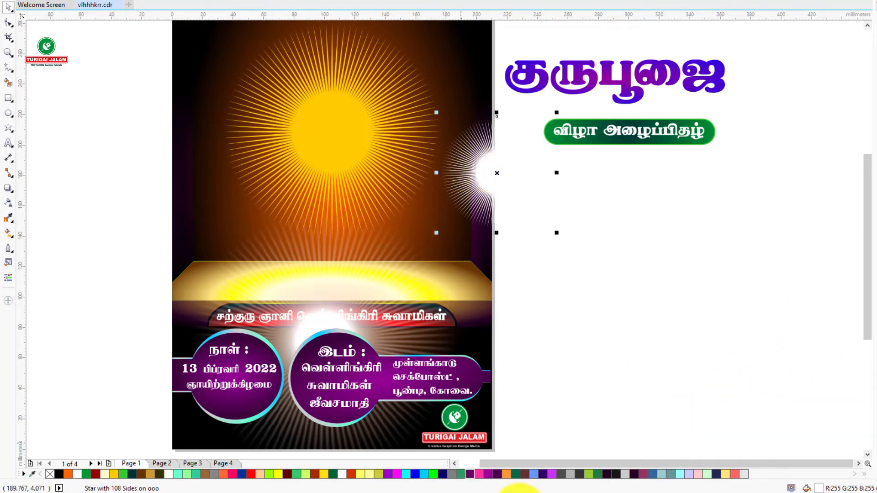
mouse_move(517, 491)
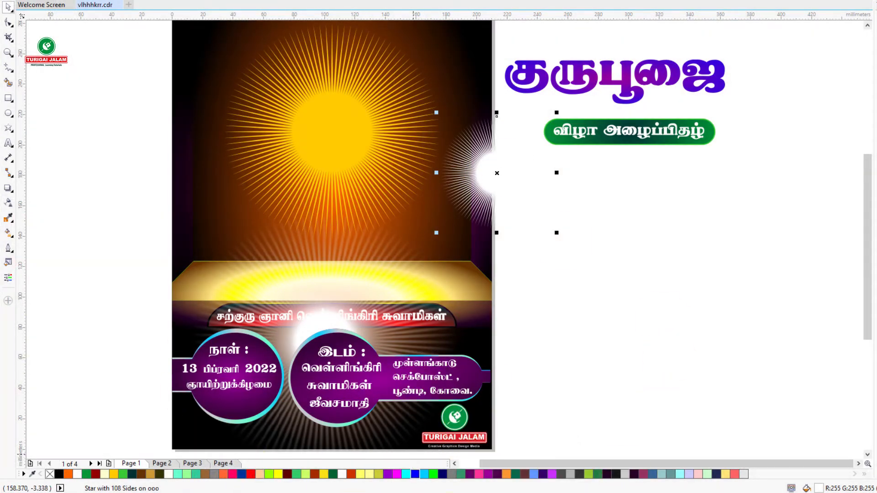
- Go to Page 4 and recolour the black background rectangle behind the guru, trying red and settling on purple (R153 G0 B204)
scroll(375, 378, "up", 5)
scroll(375, 378, "down", 2)
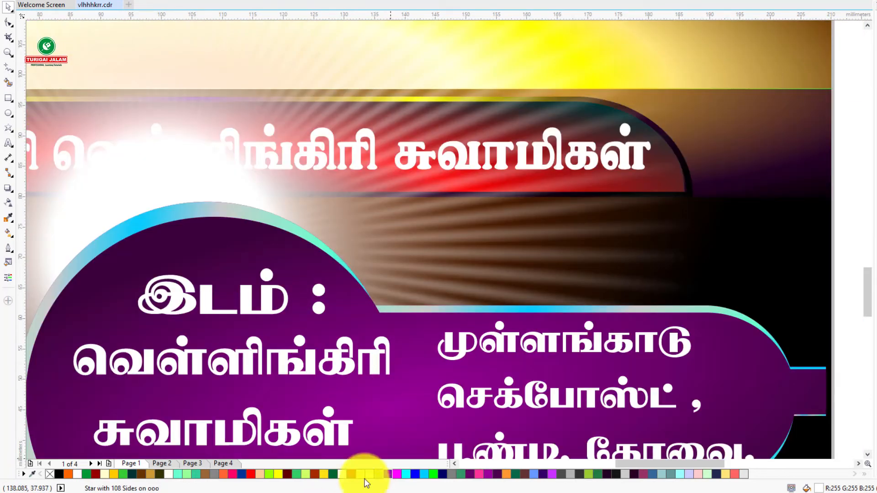
left_click(215, 464)
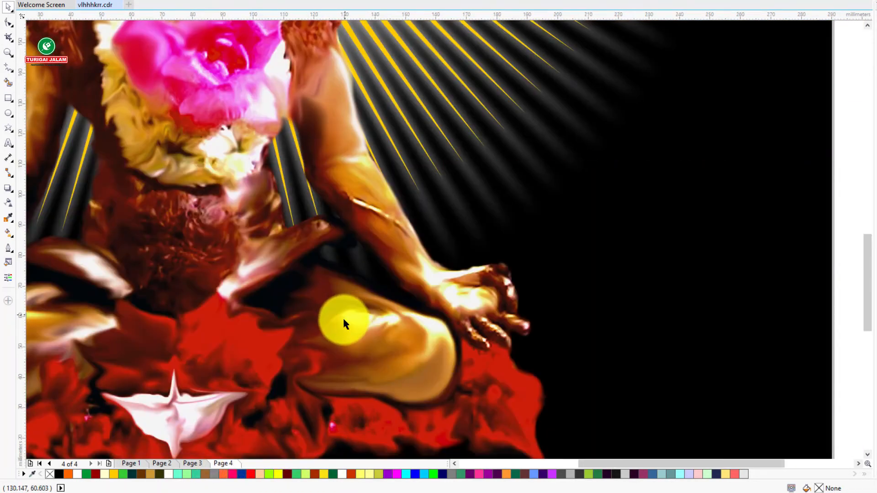
scroll(343, 320, "down", 2)
scroll(343, 321, "up", 1)
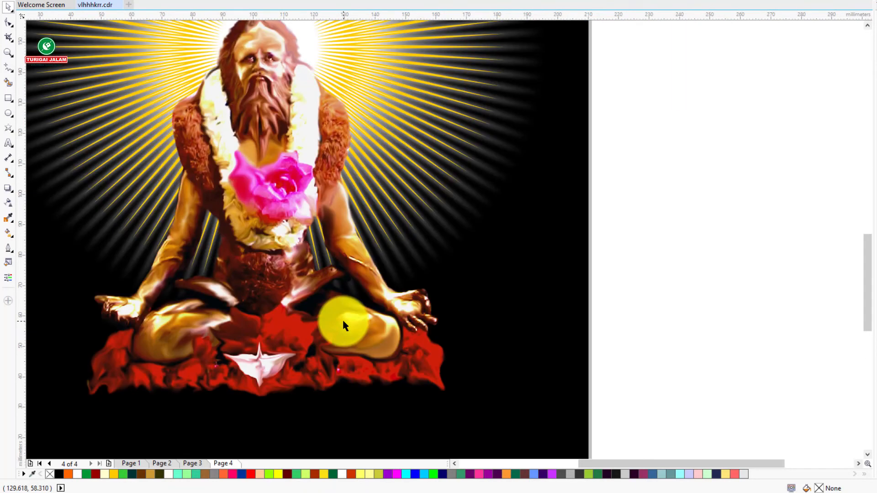
scroll(871, 28, "up", 6)
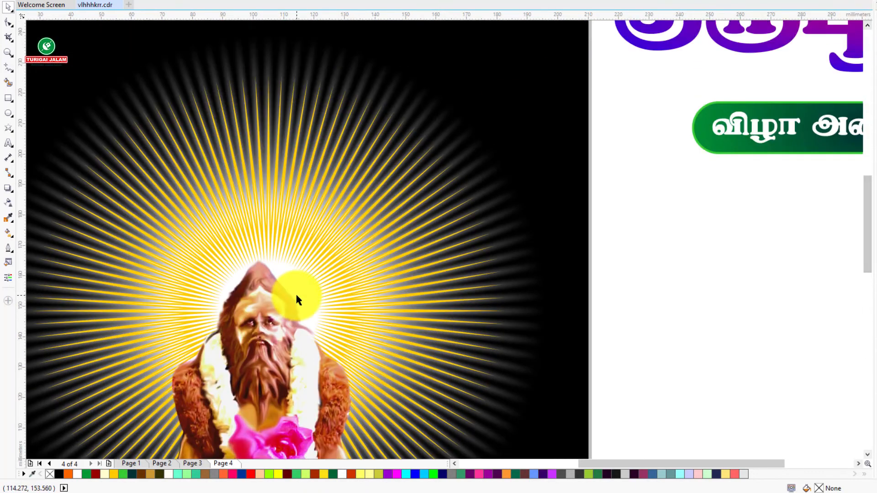
scroll(297, 295, "down", 1)
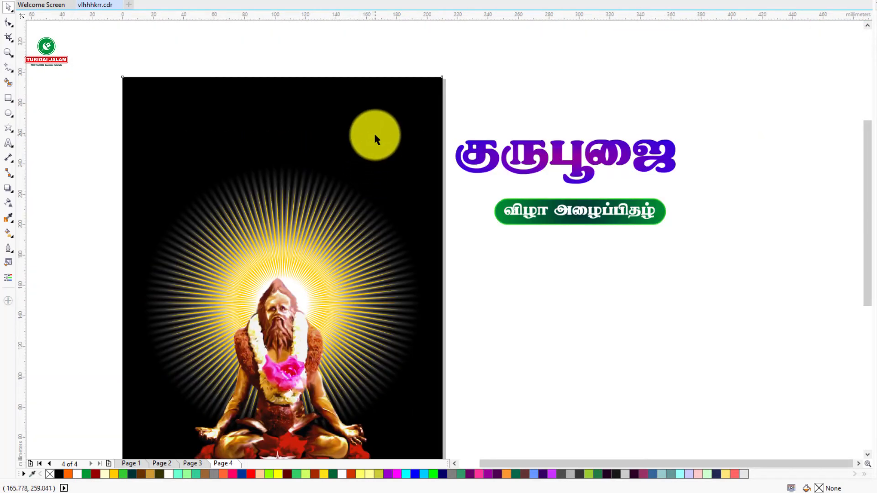
left_click(375, 137)
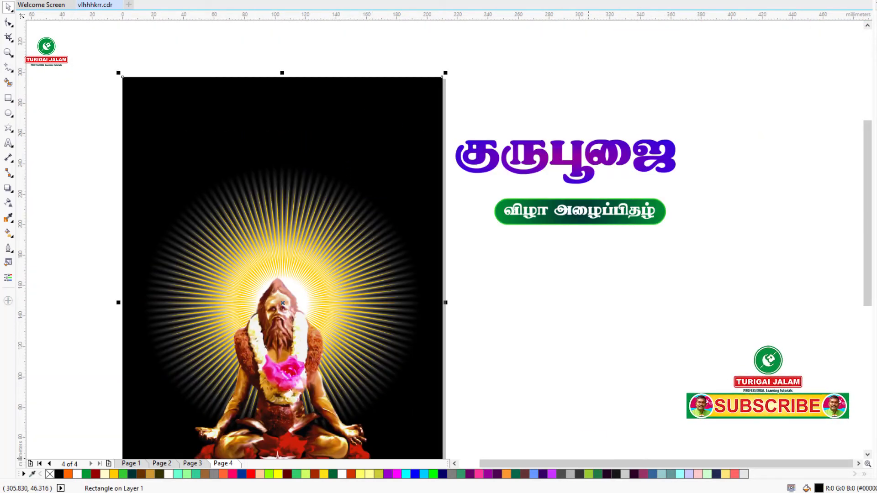
left_click(251, 474)
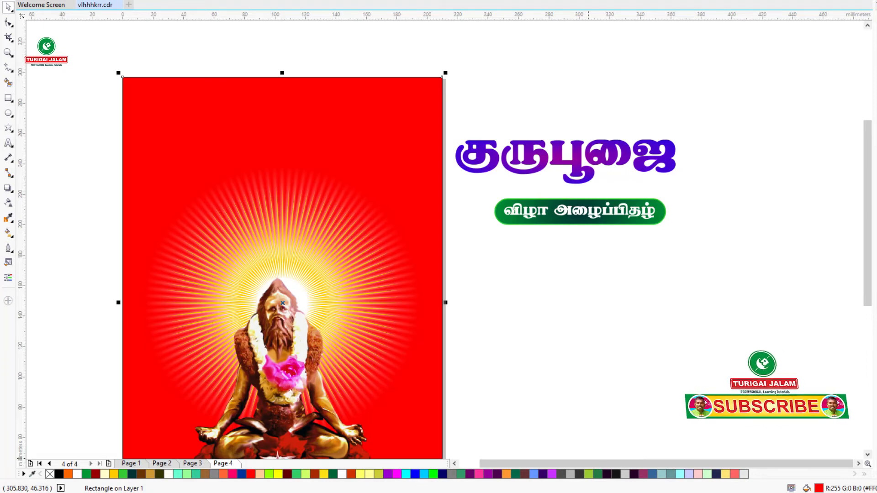
left_click(388, 474)
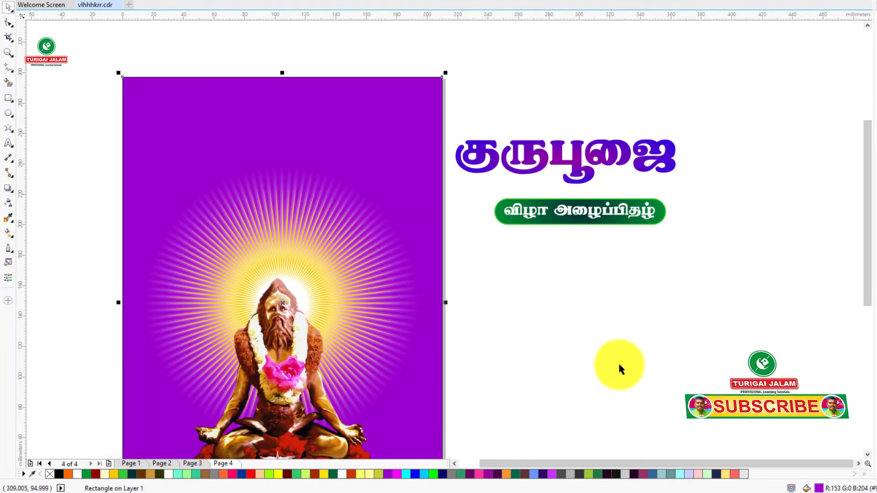
- Try to apply a fountain fill across the seated guru image
left_click_drag(867, 276, 861, 307)
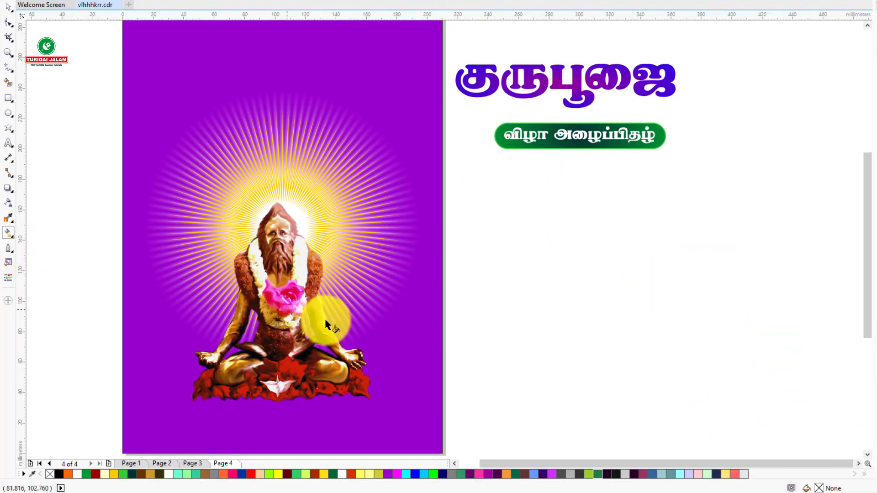
left_click(276, 132)
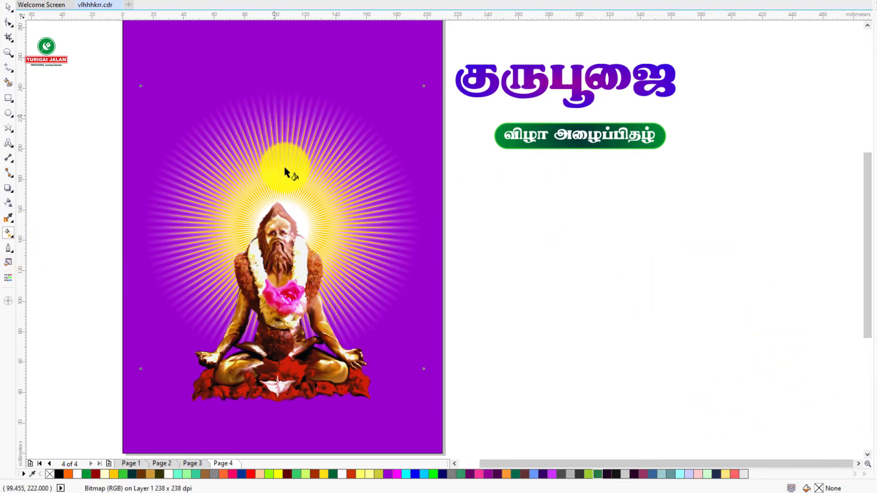
left_click_drag(349, 411, 219, 132)
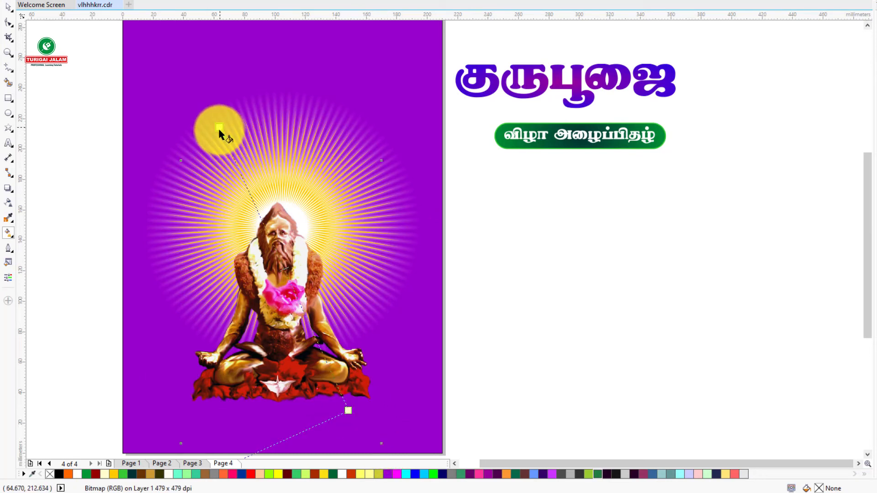
left_click(601, 189)
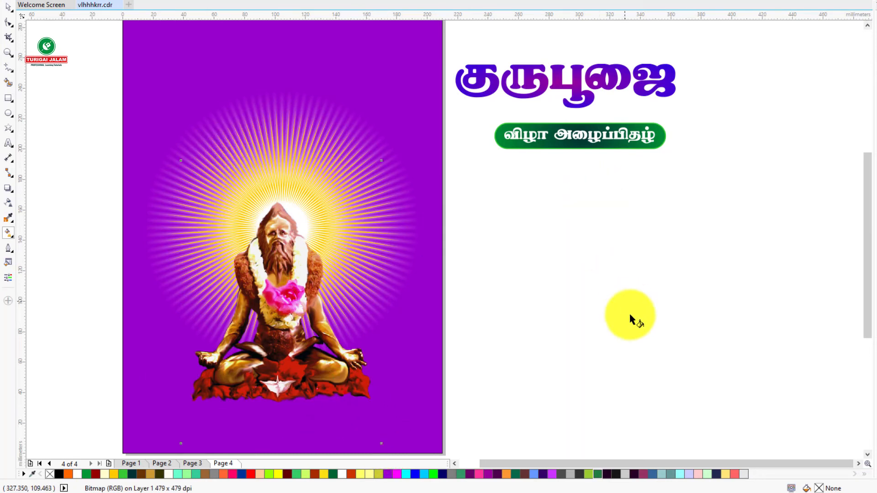
left_click(630, 315)
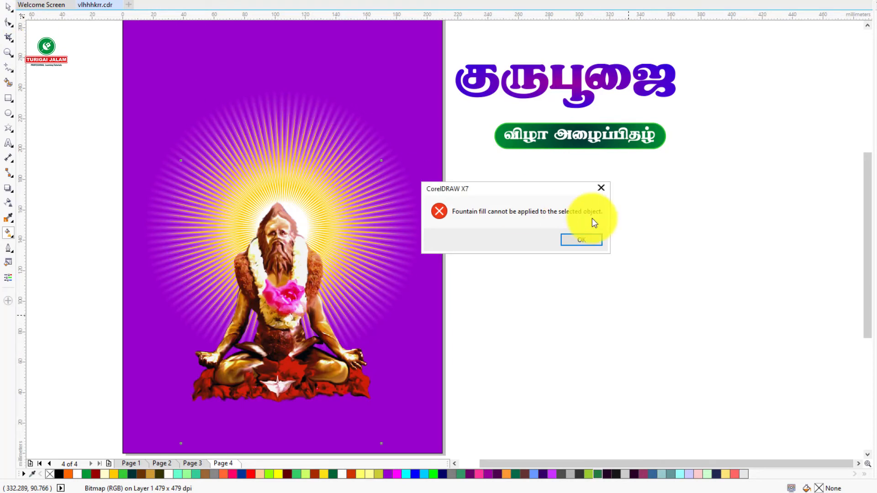
left_click(574, 242)
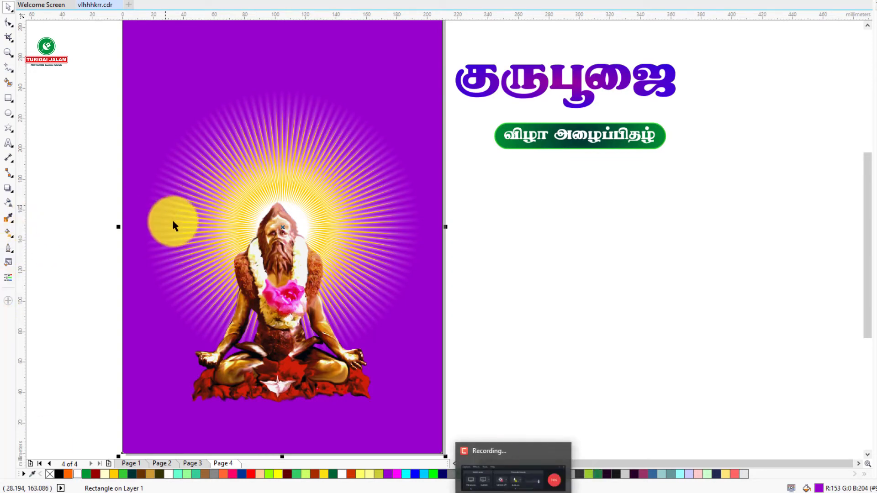
- Delete the guru image from Page 4 and scale the three starburst objects together about their centre to the full page width
left_click(291, 330)
key("Delete")
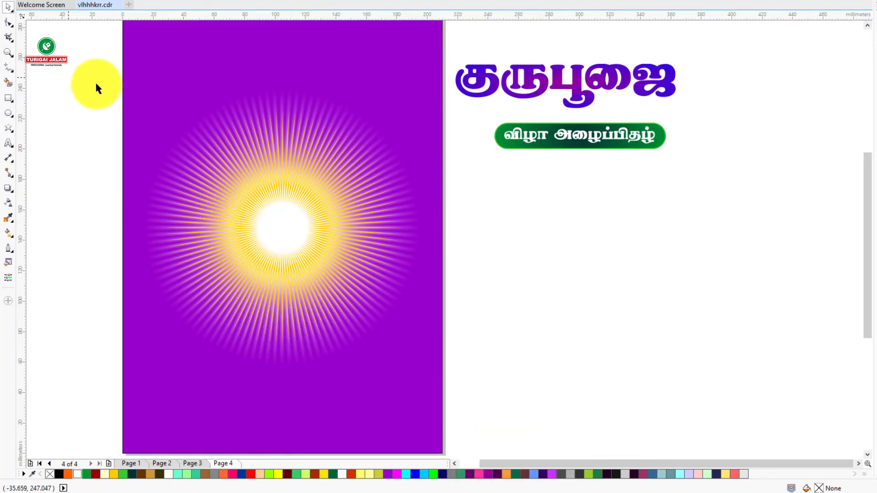
left_click_drag(96, 86, 474, 382)
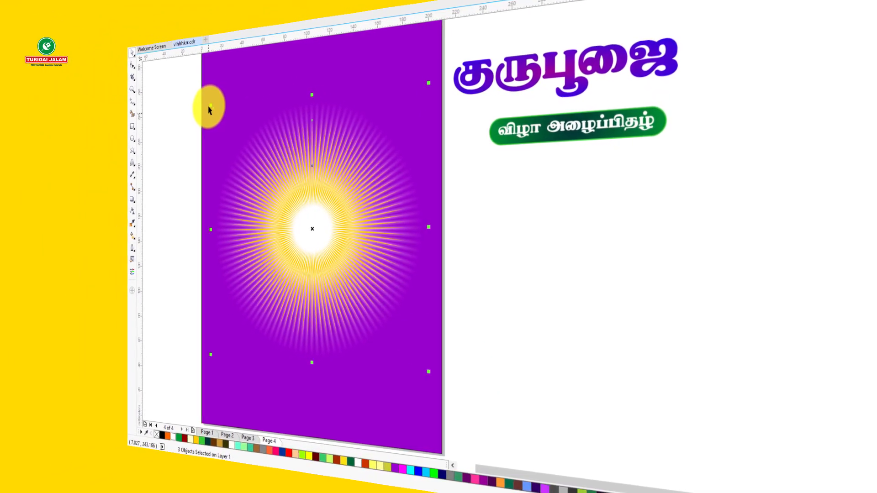
left_click_drag(210, 106, 202, 92)
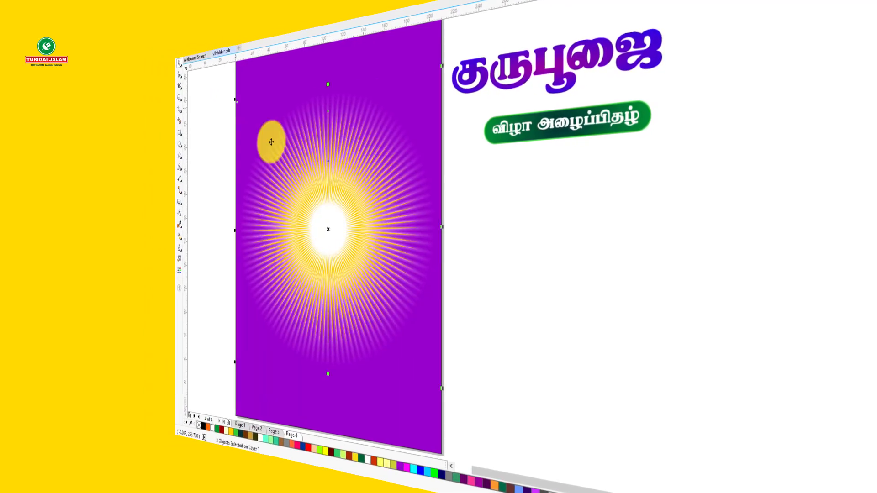
- Delete the purple background rectangle behind the starbursts and return to Page 1
left_click(389, 409)
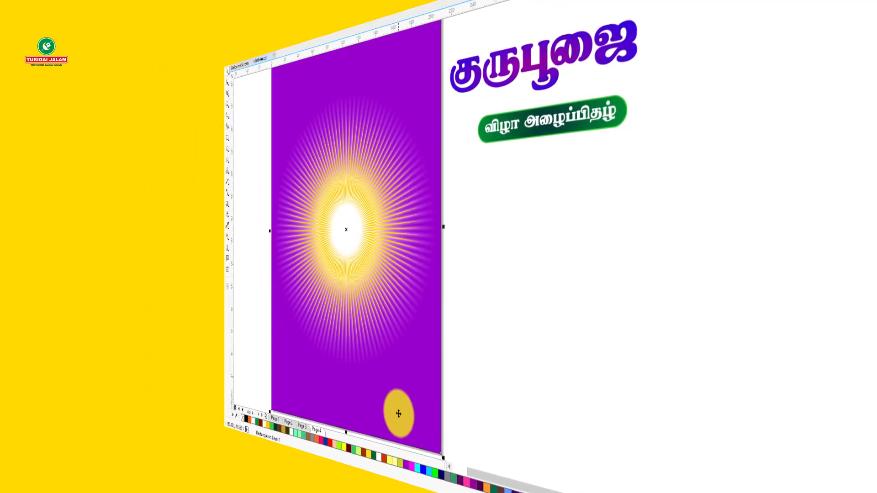
key("Delete")
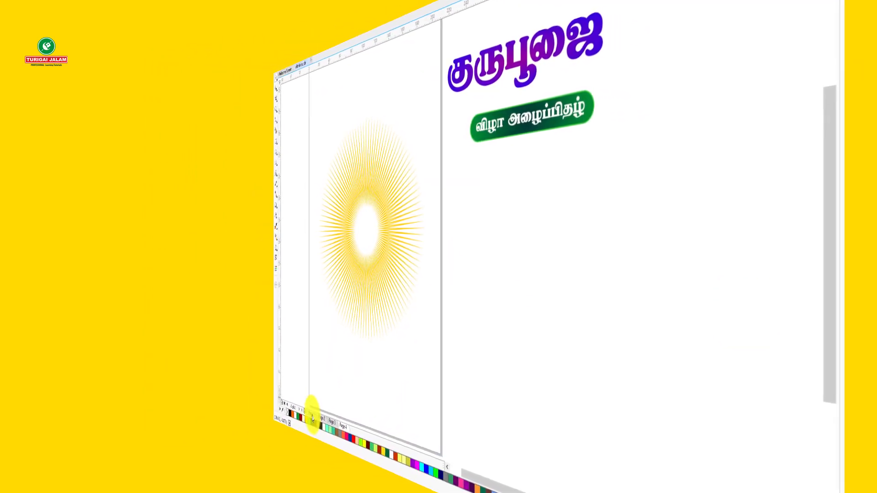
key("ctrl+z")
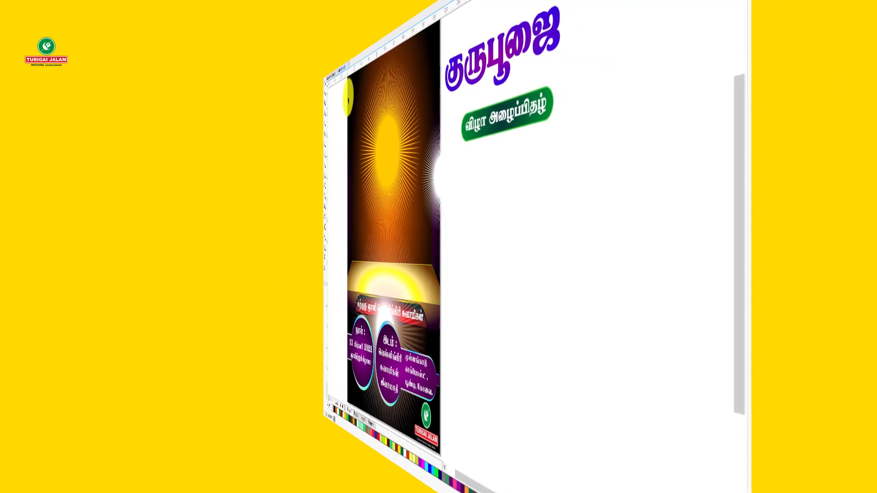